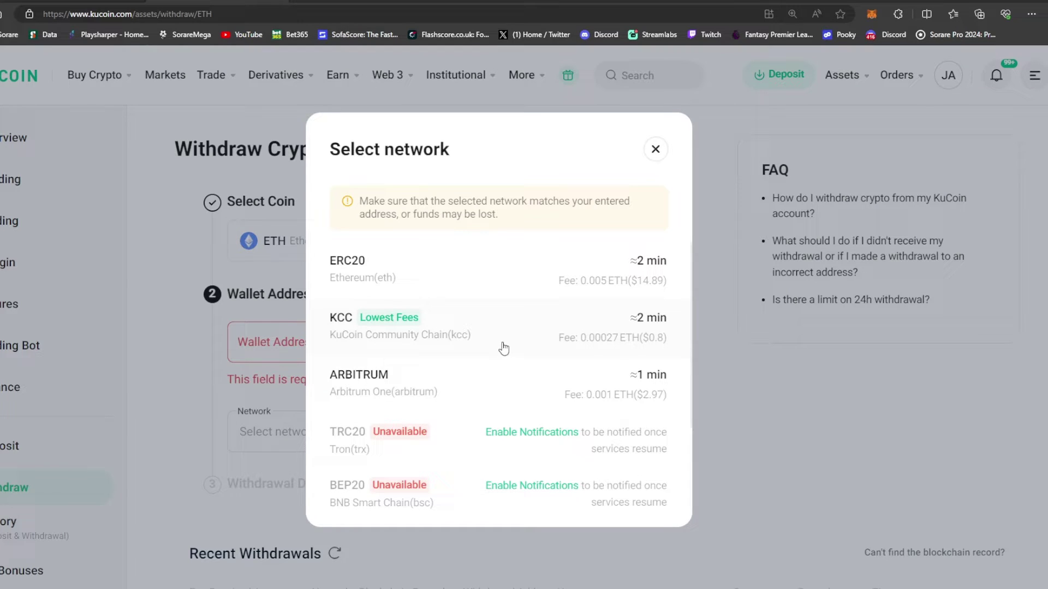
Review the ETH withdrawal networks (ERC20, KCC, ARBITRUM) and dismiss the list without choosing one.
{"action": "left_click", "coordinate": [269, 257]}
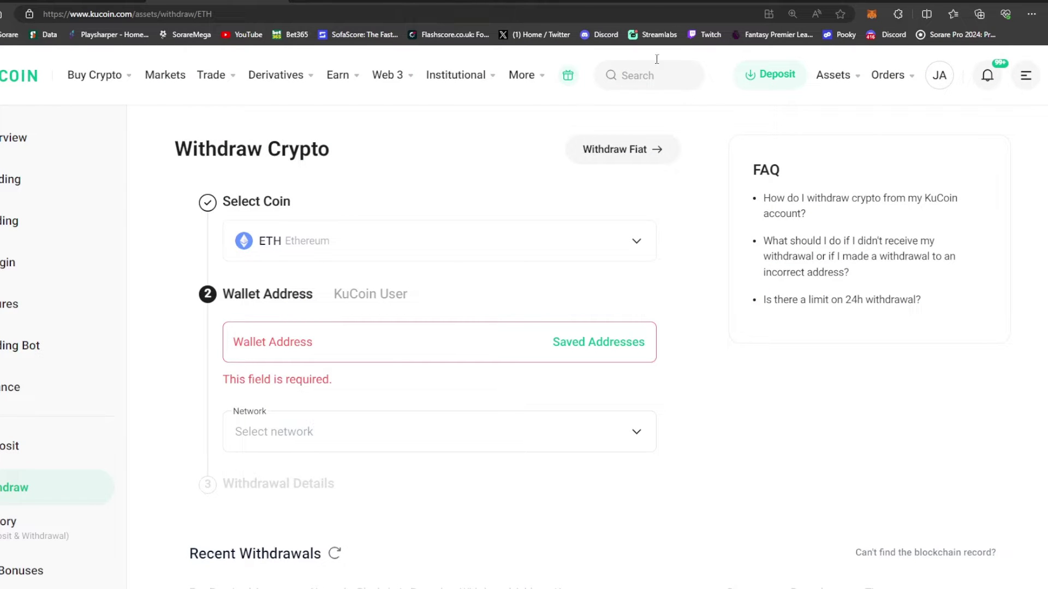
{"action": "left_click", "coordinate": [873, 14]}
{"action": "left_click", "coordinate": [278, 430]}
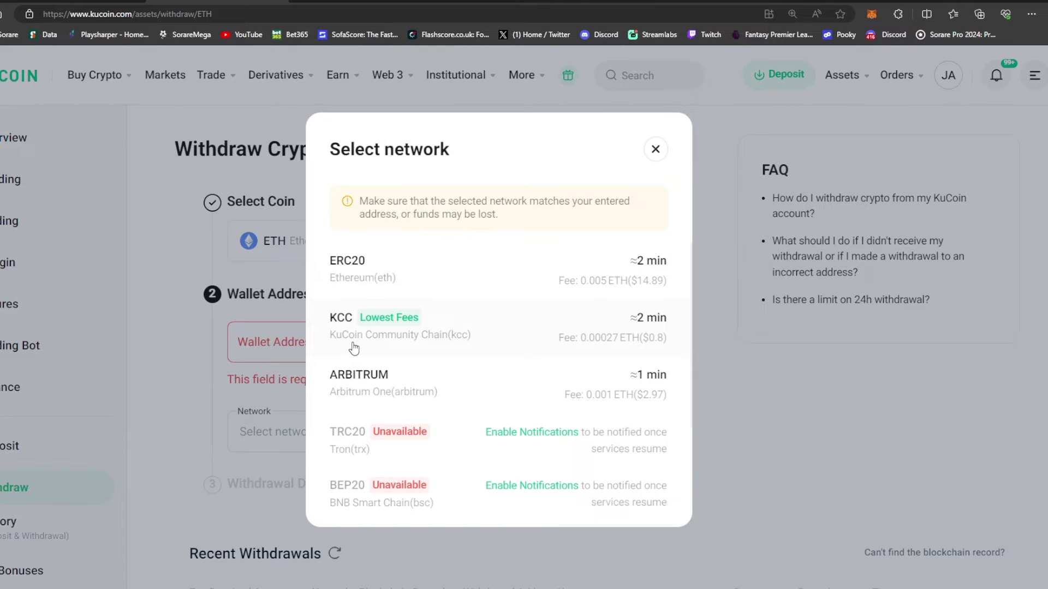
{"action": "left_click", "coordinate": [708, 400]}
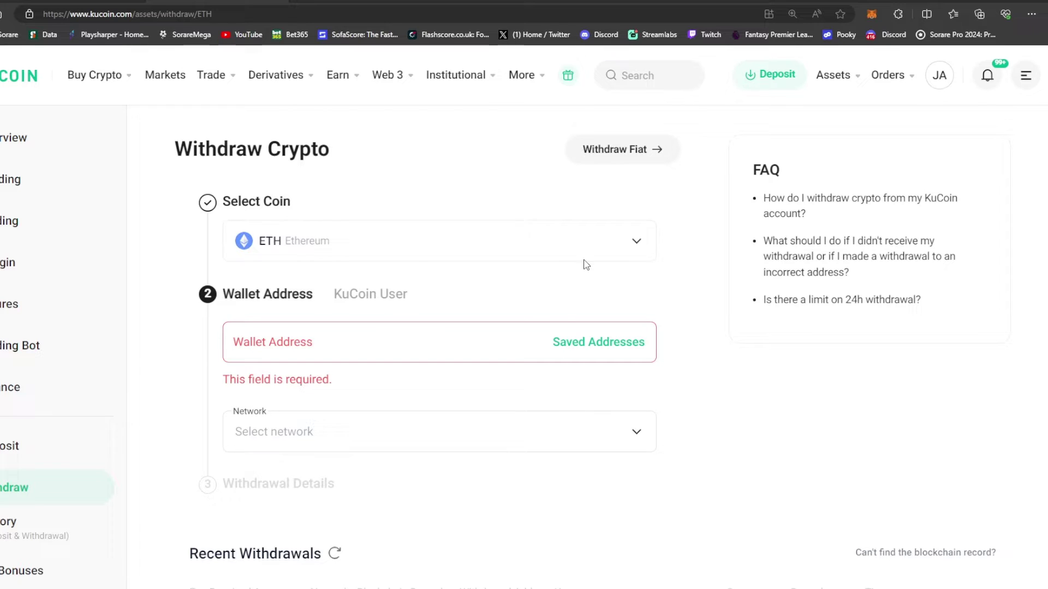
Switch the MetaMask wallet from KCC to Ethereum Mainnet, showing 0.0834 ETH.
{"action": "left_click", "coordinate": [873, 9]}
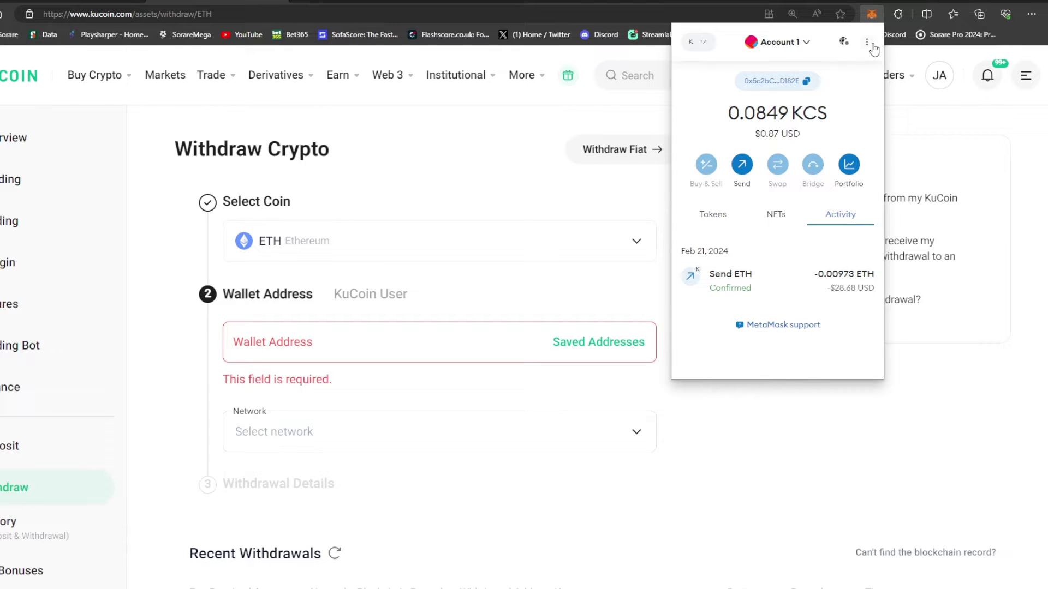
{"action": "left_click", "coordinate": [705, 52]}
{"action": "key", "text": "Escape"}
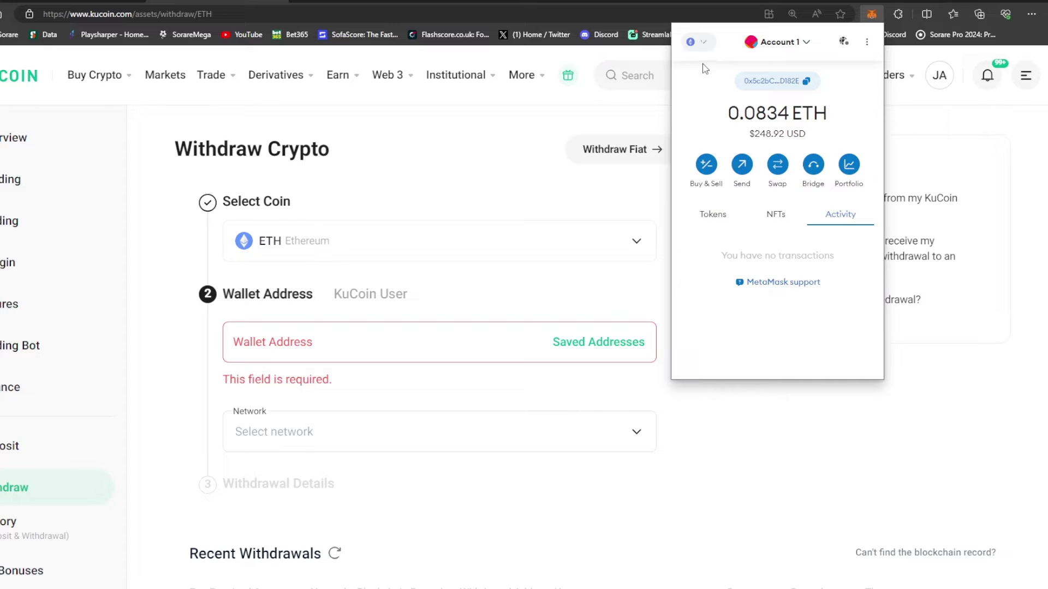
Go to MetaMask Settings > Networks to list the saved networks.
{"action": "left_click", "coordinate": [867, 42]}
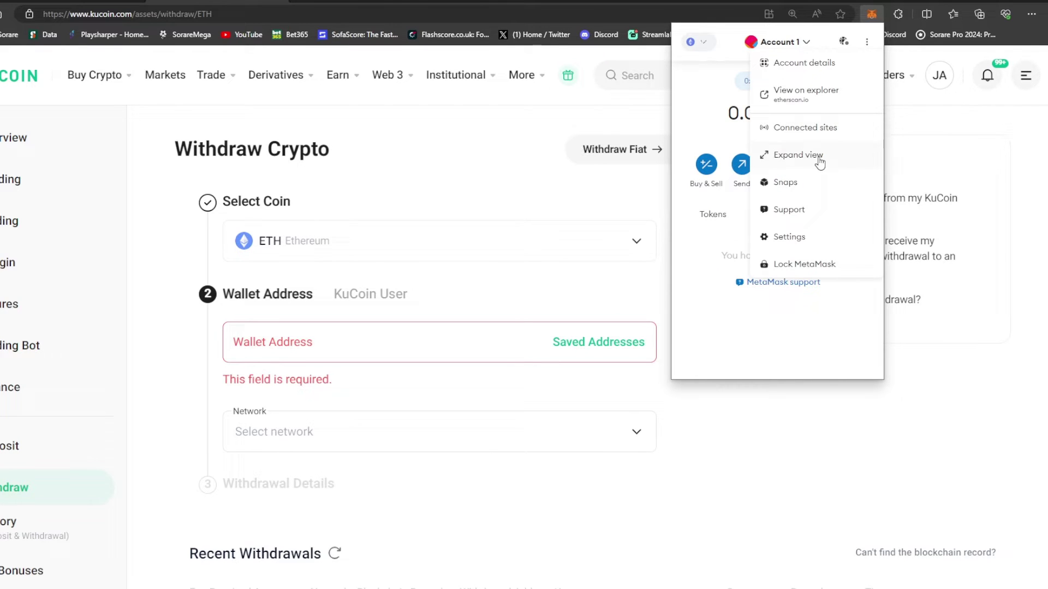
{"action": "left_click", "coordinate": [797, 233]}
{"action": "scroll", "coordinate": [726, 309], "scroll_direction": "down", "scroll_amount": 2}
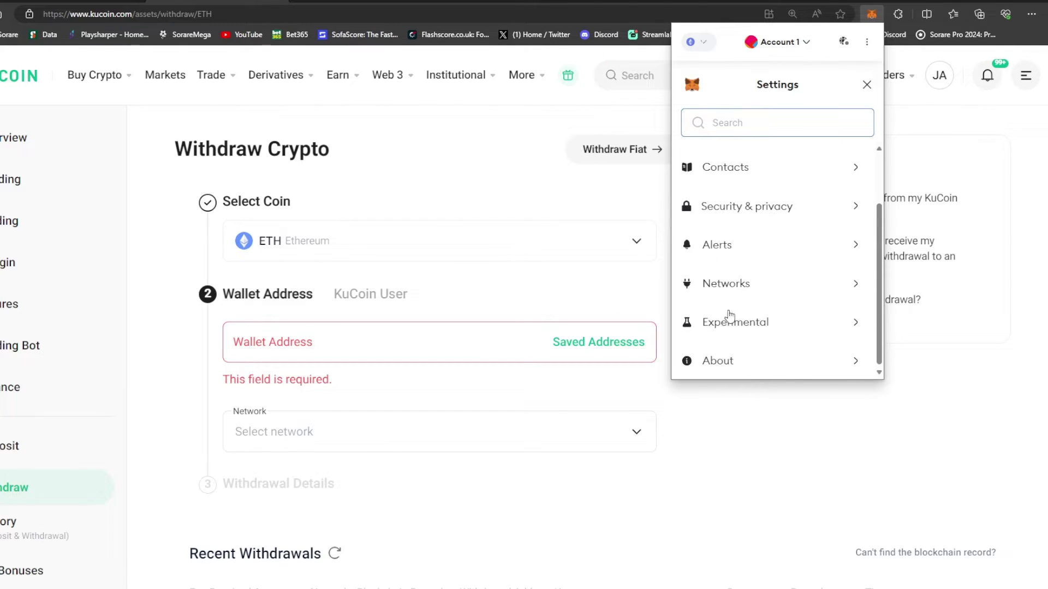
{"action": "left_click", "coordinate": [725, 292]}
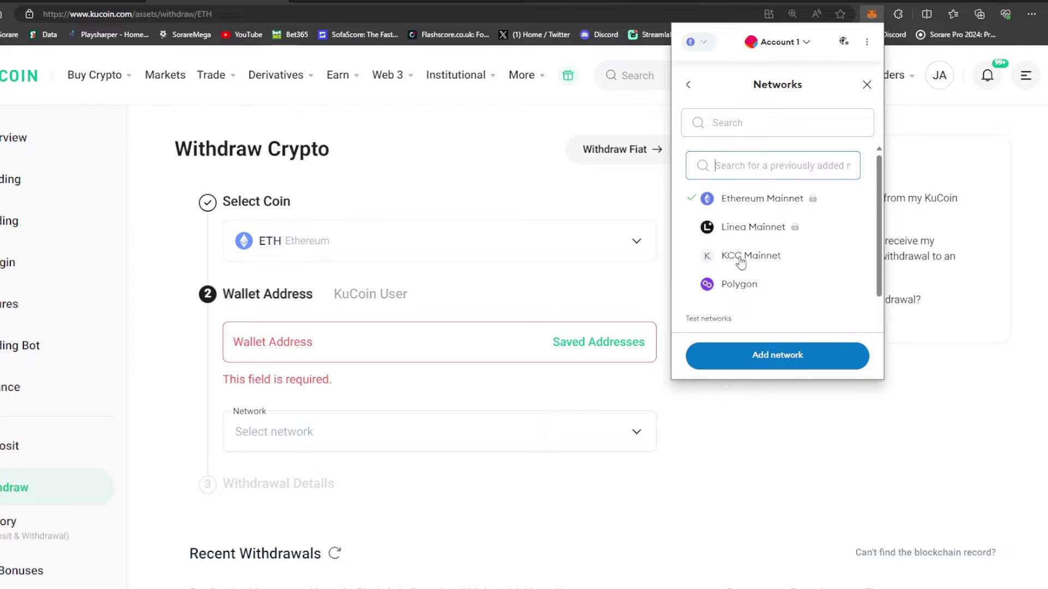
Make Ethereum Mainnet active, then view KCC Mainnet's details: chain ID 321, symbol KCS.
{"action": "left_click", "coordinate": [763, 363]}
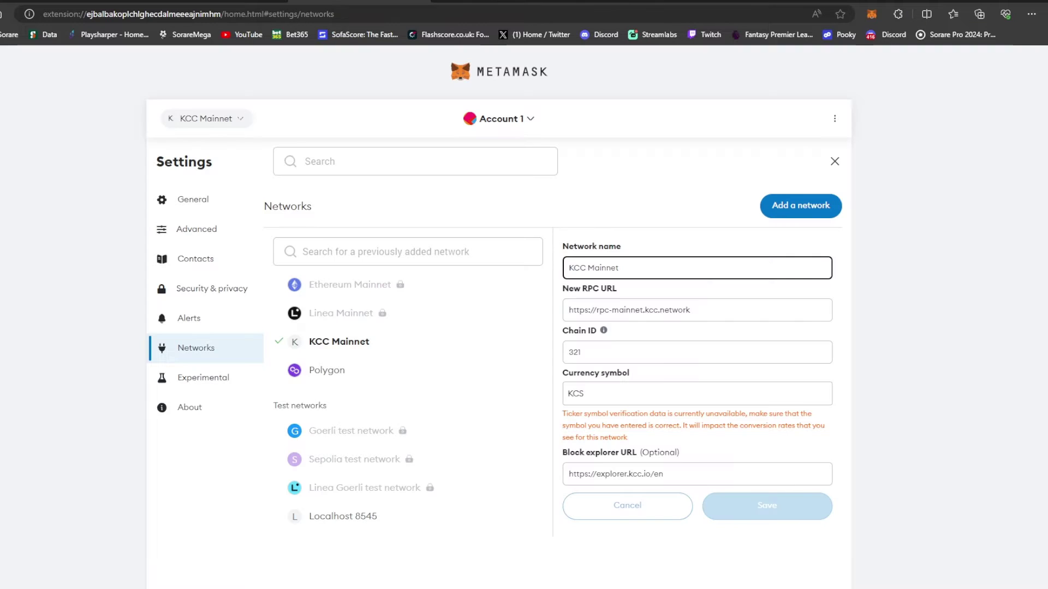
{"action": "left_click", "coordinate": [274, 291]}
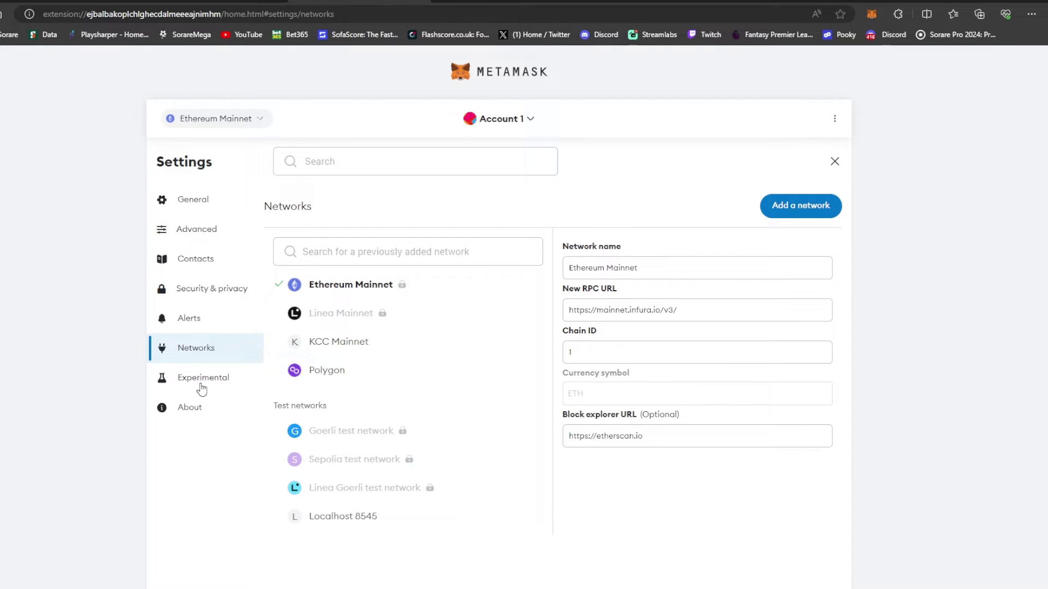
{"action": "left_click", "coordinate": [801, 206]}
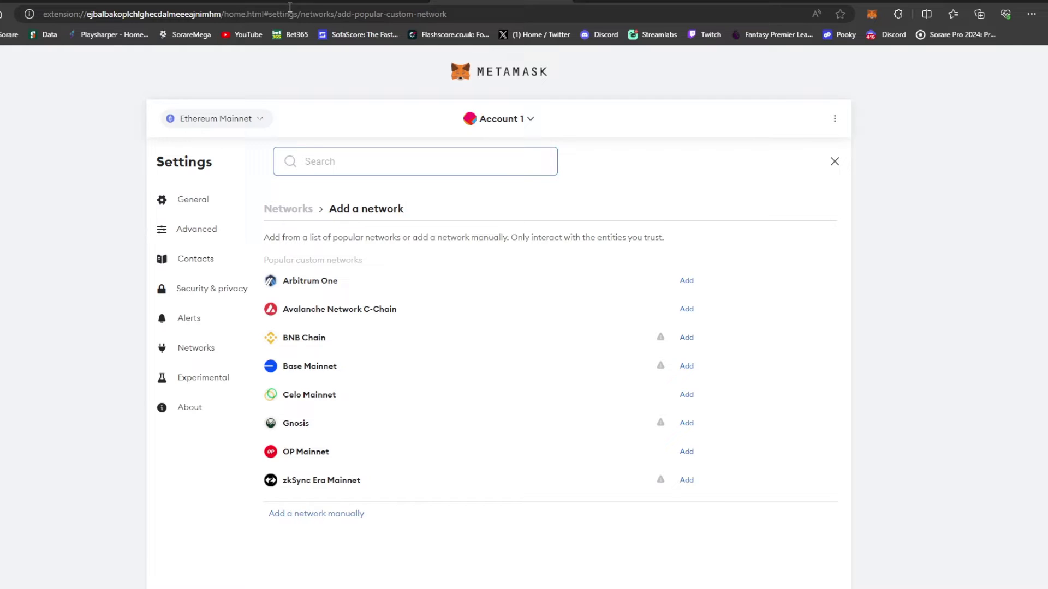
{"action": "key", "text": "alt+Left"}
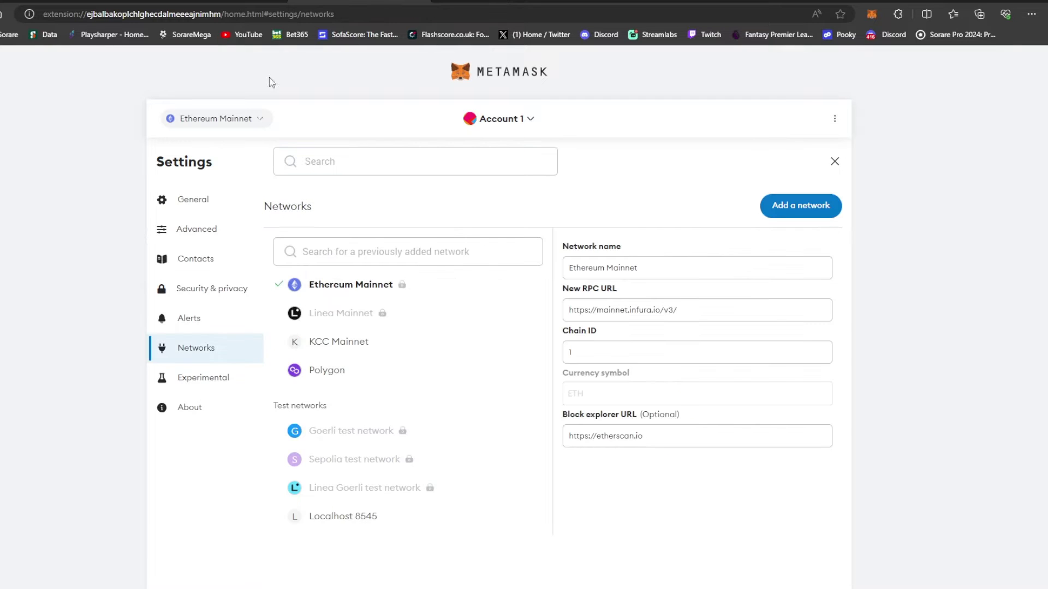
{"action": "left_click", "coordinate": [332, 343]}
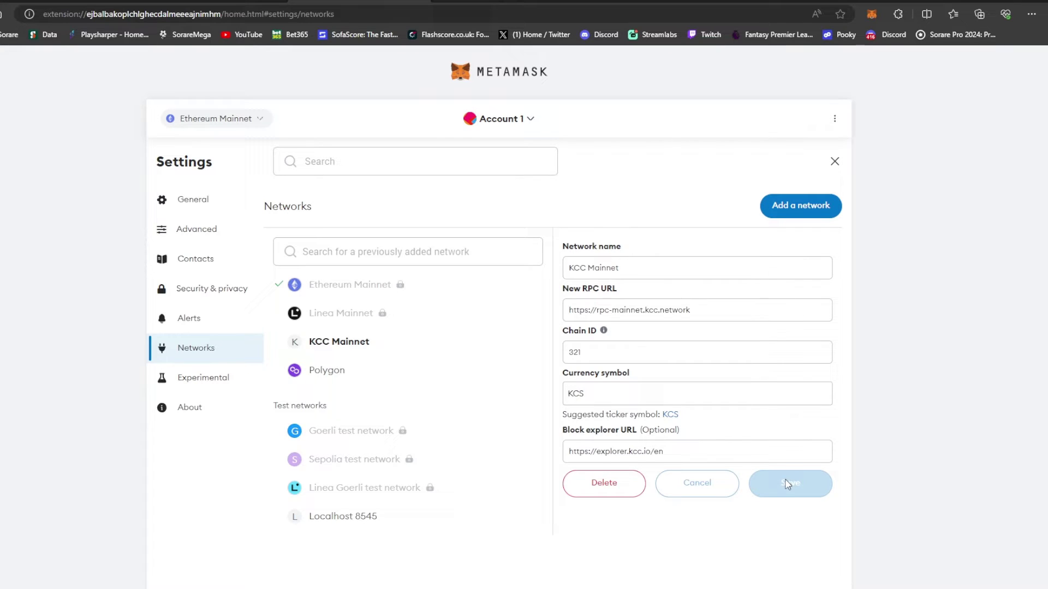
Switch MetaMask to KCC Mainnet (0.0849 KCS) and bring up the Import tokens form.
{"action": "left_click", "coordinate": [873, 16]}
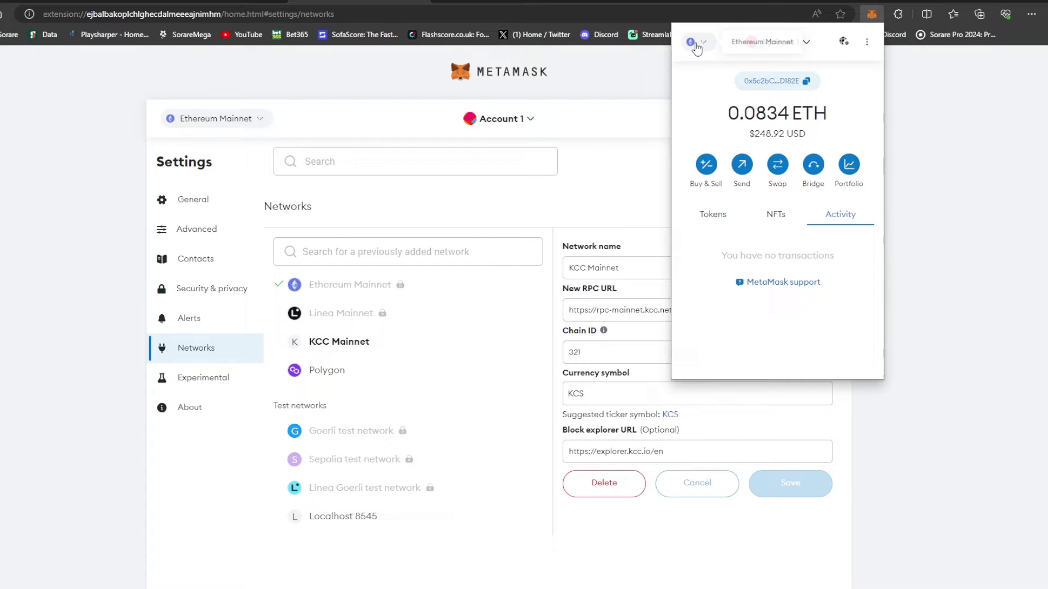
{"action": "left_click", "coordinate": [695, 43]}
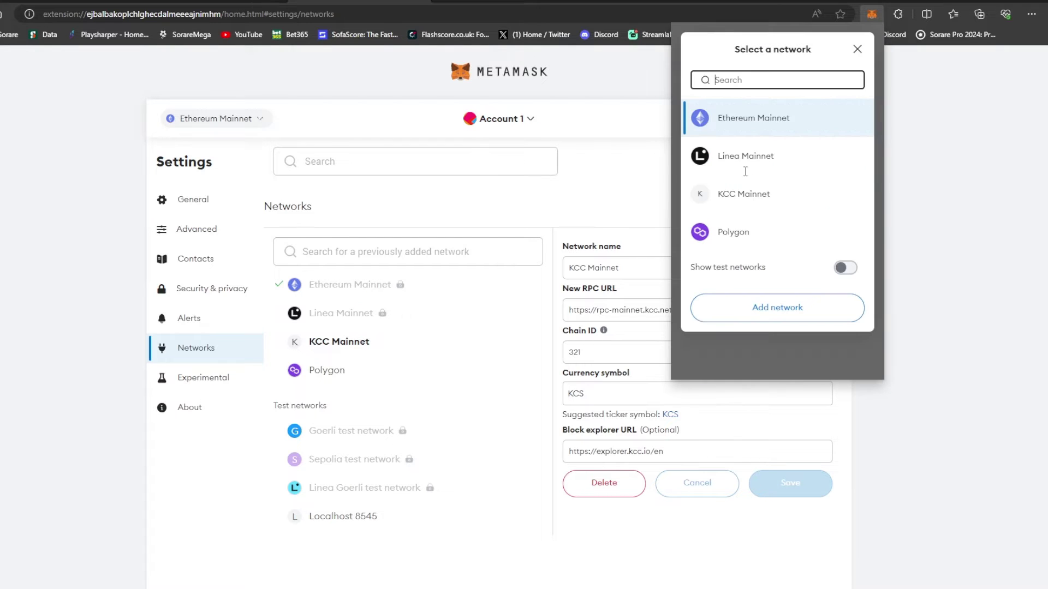
{"action": "left_click", "coordinate": [735, 207]}
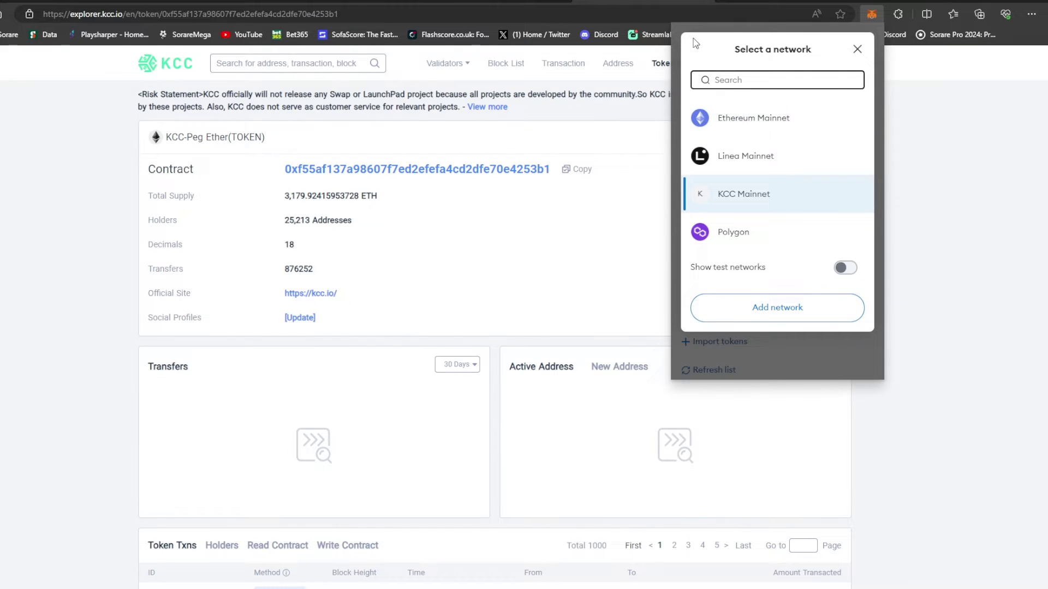
{"action": "left_click", "coordinate": [747, 203]}
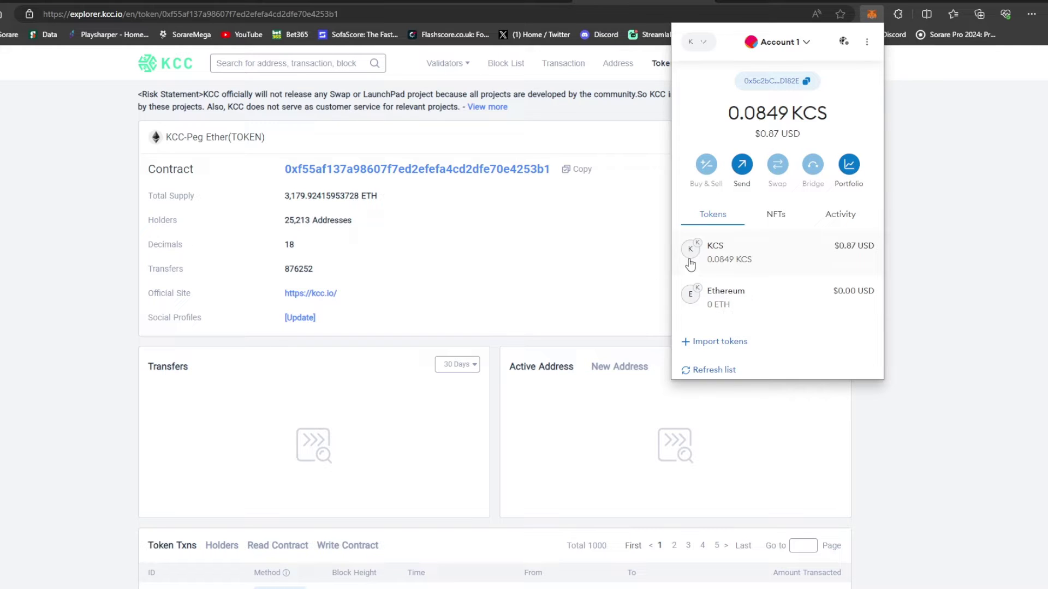
{"action": "left_click", "coordinate": [720, 342]}
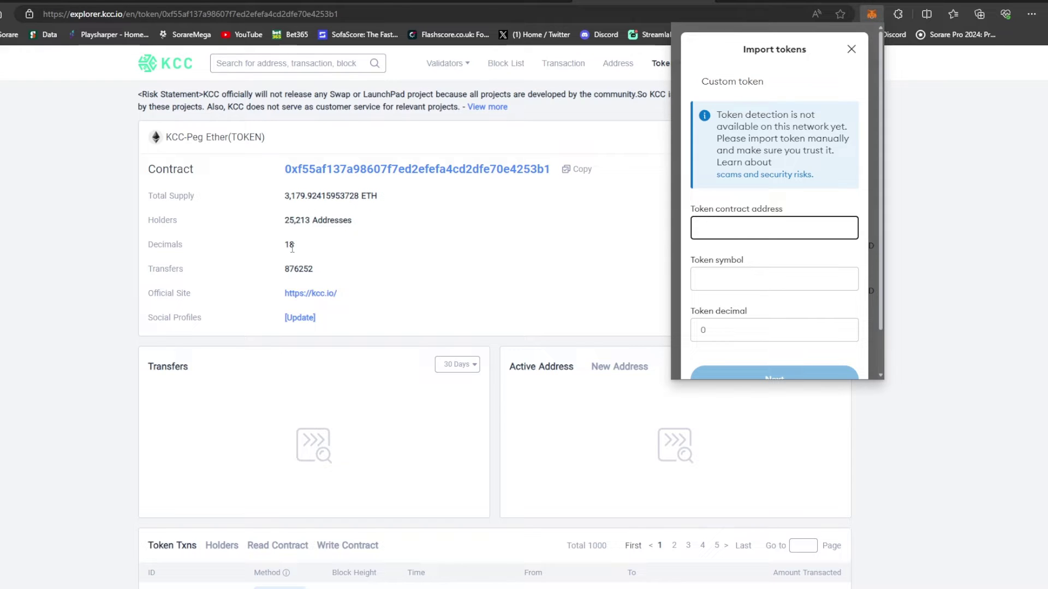
Paste the copied KCC-Peg Ether contract address into MetaMask Import tokens with 18 decimals, then close it.
{"action": "left_click", "coordinate": [564, 170]}
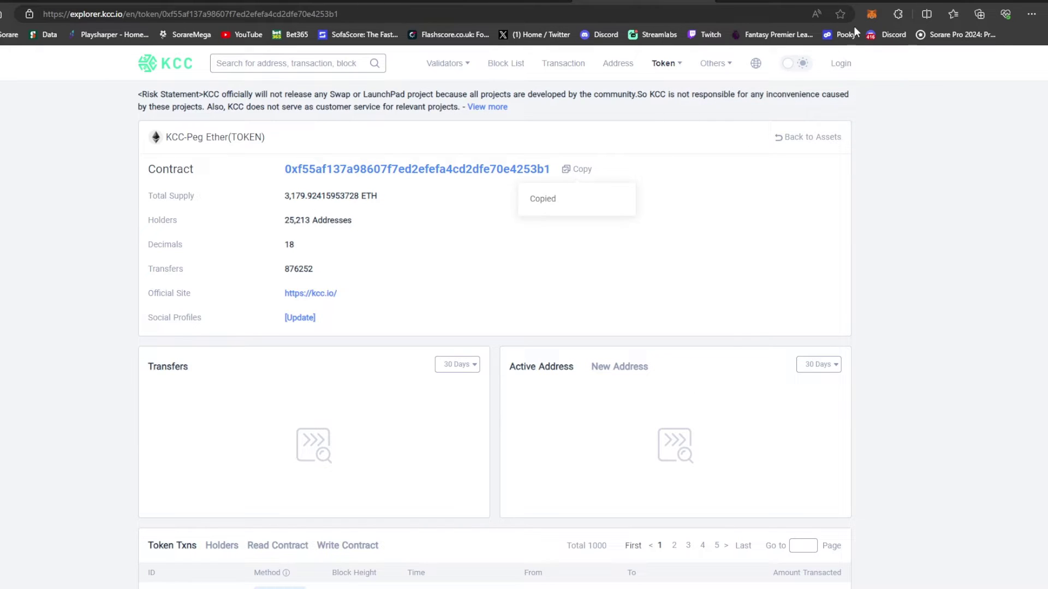
{"action": "left_click", "coordinate": [871, 15]}
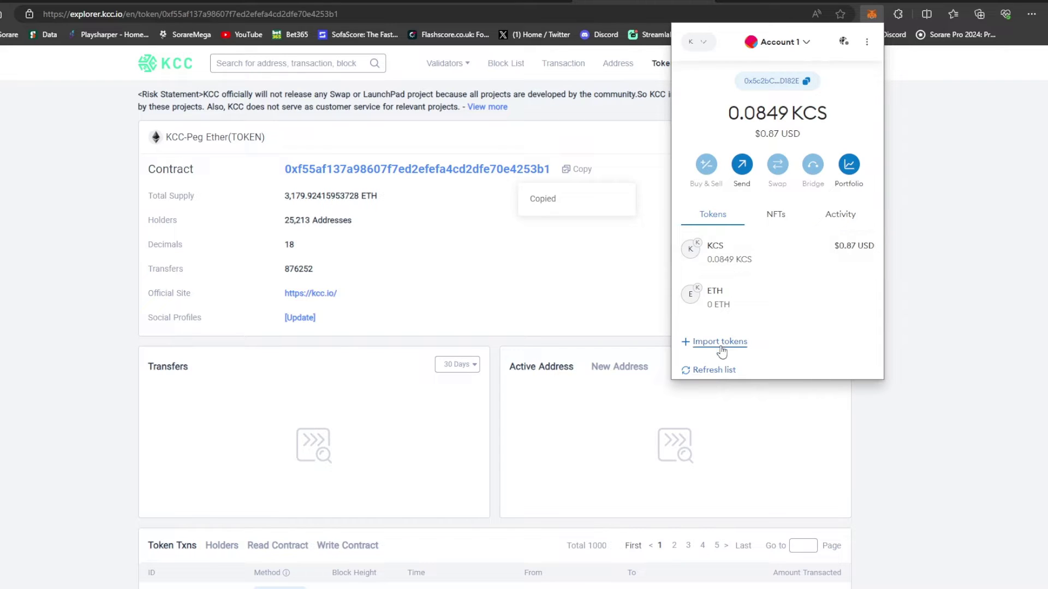
{"action": "left_click", "coordinate": [719, 343]}
{"action": "key", "text": "ctrl+v"}
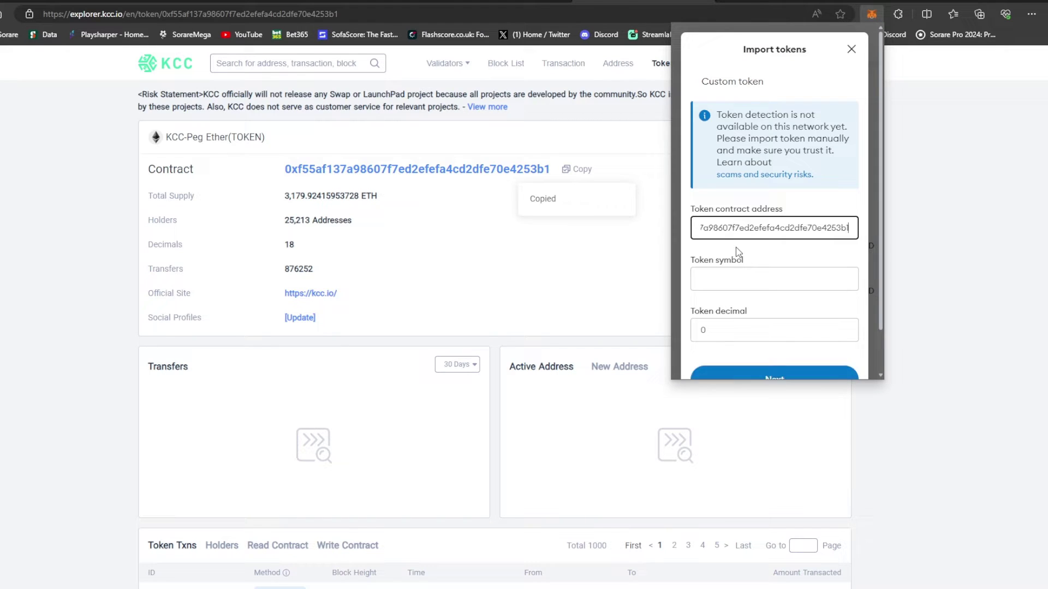
{"action": "left_click_drag", "start_coordinate": [721, 341], "coordinate": [673, 341]}
{"action": "type", "text": "18"}
{"action": "scroll", "coordinate": [738, 345], "scroll_direction": "down", "scroll_amount": 1}
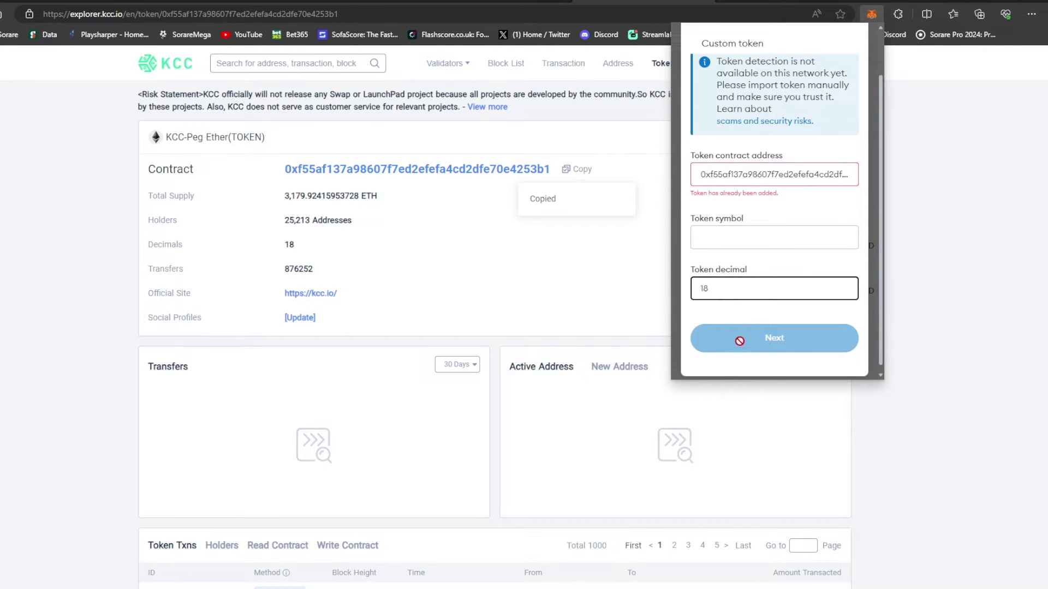
{"action": "scroll", "coordinate": [739, 342], "scroll_direction": "up", "scroll_amount": 1}
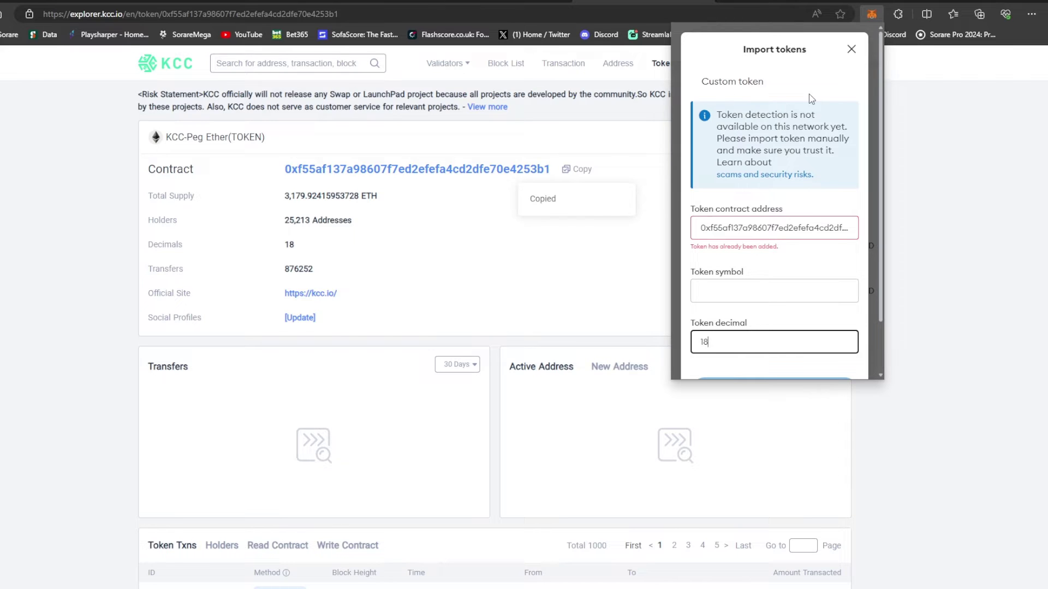
{"action": "left_click", "coordinate": [852, 47]}
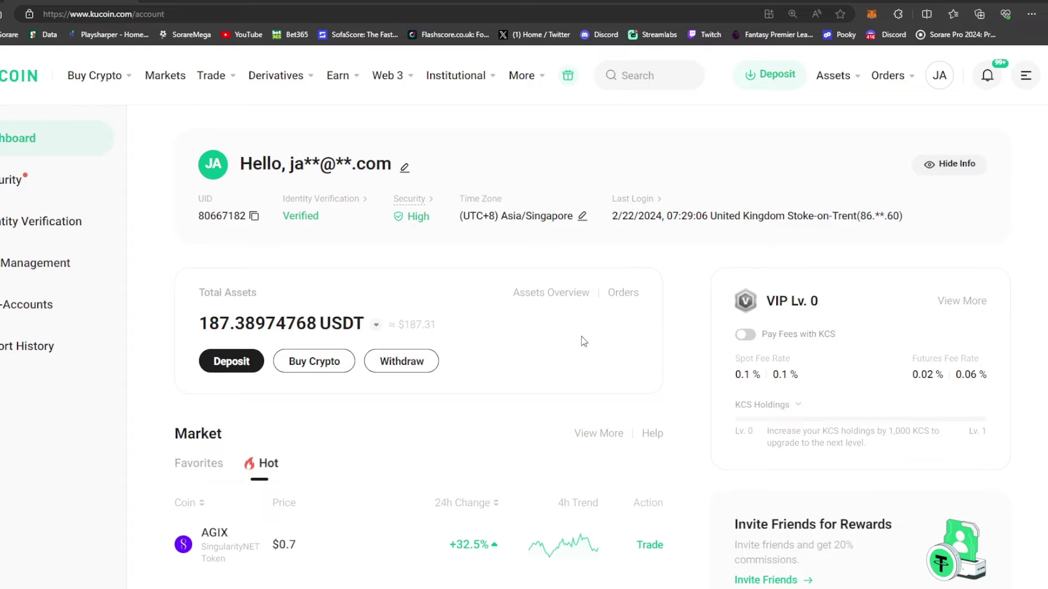
Go to Convert from the Trade menu, set to pay 0.0002 ETH for KCS.
{"action": "mouse_move", "coordinate": [222, 87]}
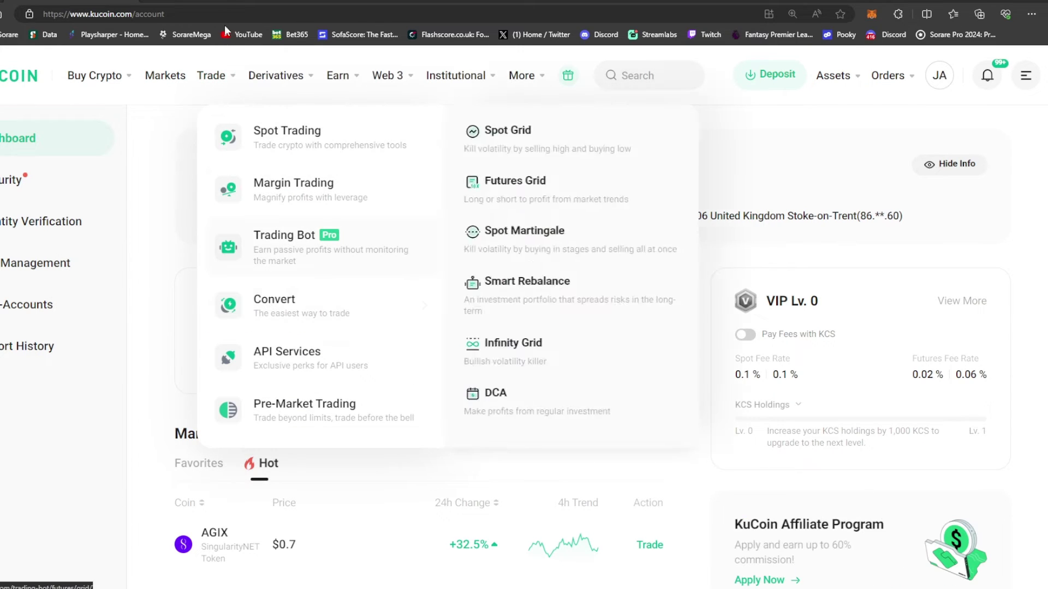
{"action": "left_click", "coordinate": [237, 2]}
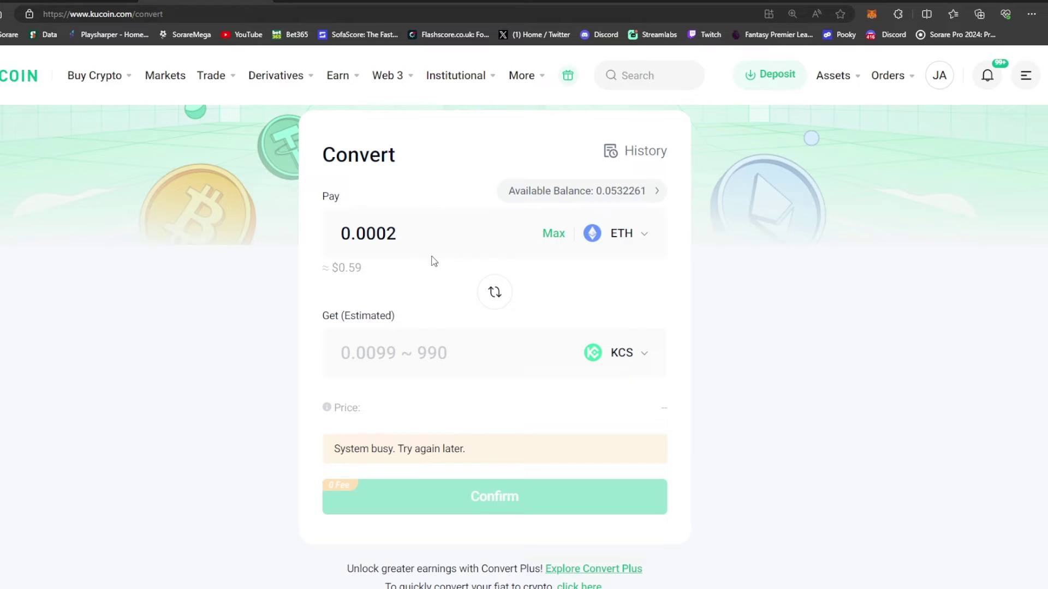
Change the ETH pay amount on the Convert page to 0.0007, about 0.2 KCS.
{"action": "left_click", "coordinate": [426, 237]}
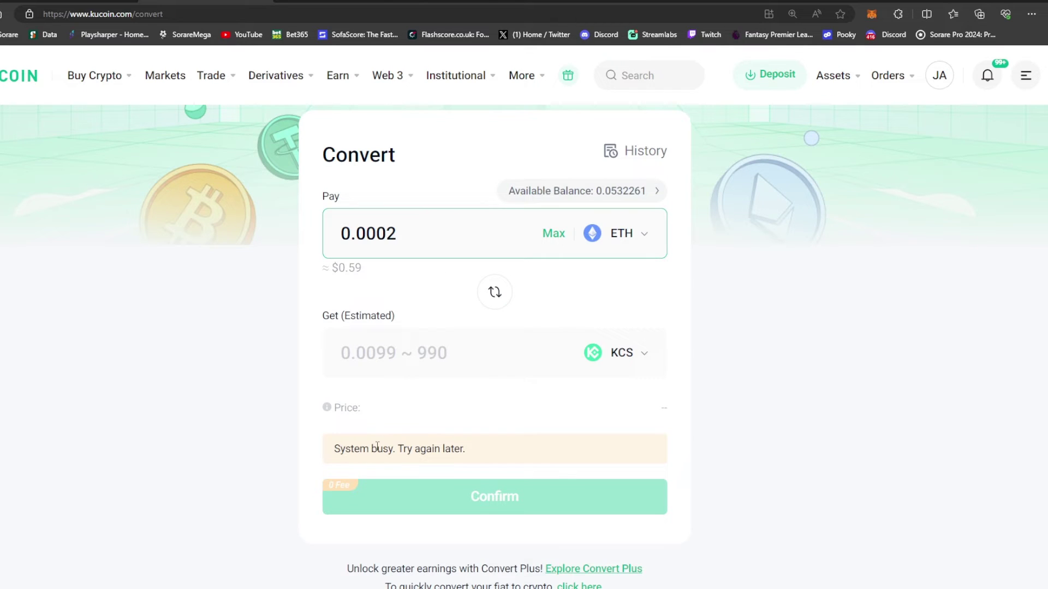
{"action": "left_click", "coordinate": [409, 236]}
{"action": "key", "text": "BackSpace"}
{"action": "type", "text": "5"}
{"action": "key", "text": "BackSpace"}
{"action": "type", "text": "7"}
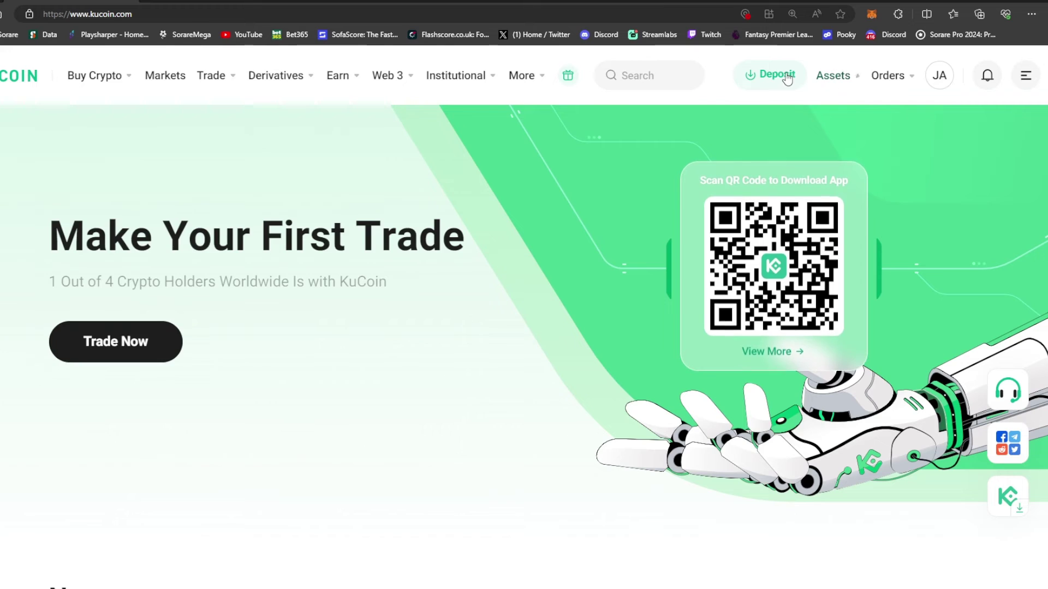
Go from Assets to Withdraw Crypto and pick KCS (KuCoin Token) as the coin.
{"action": "mouse_move", "coordinate": [830, 82]}
{"action": "left_click", "coordinate": [820, 136]}
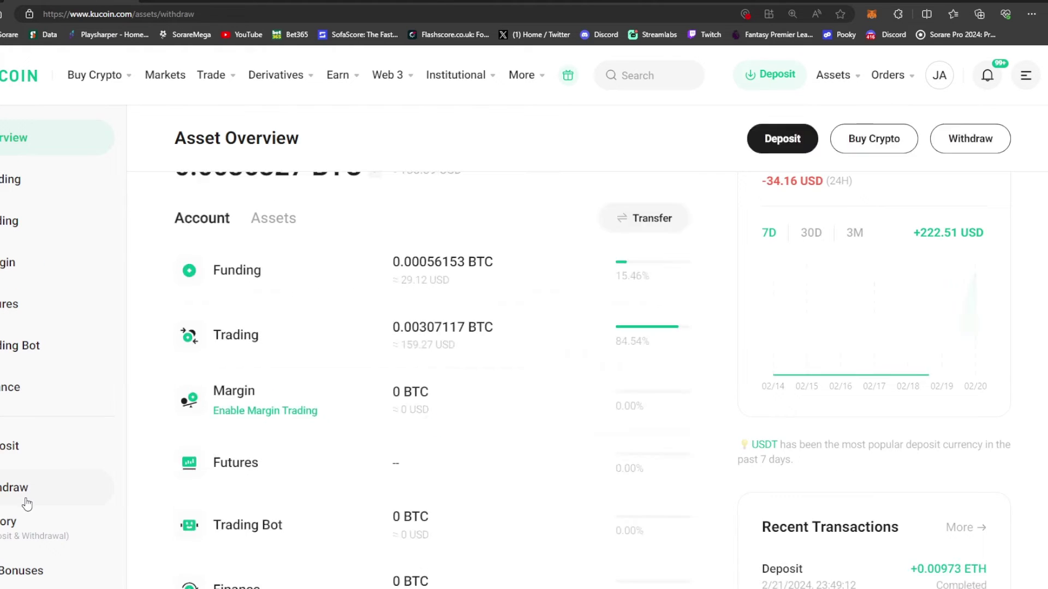
{"action": "left_click", "coordinate": [27, 494]}
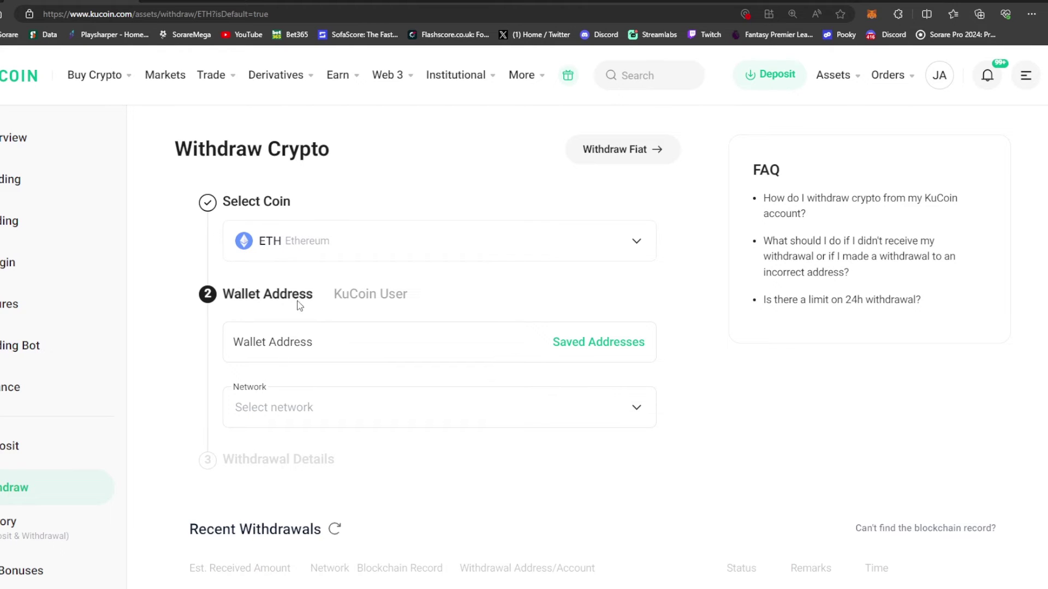
{"action": "left_click", "coordinate": [489, 256]}
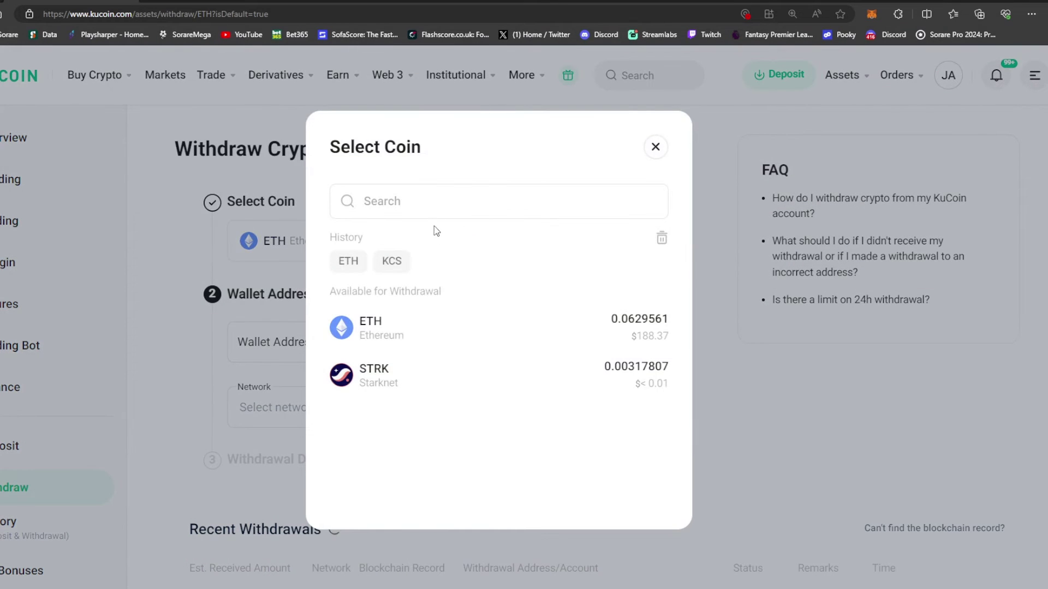
{"action": "left_click", "coordinate": [442, 200]}
{"action": "left_click", "coordinate": [388, 265]}
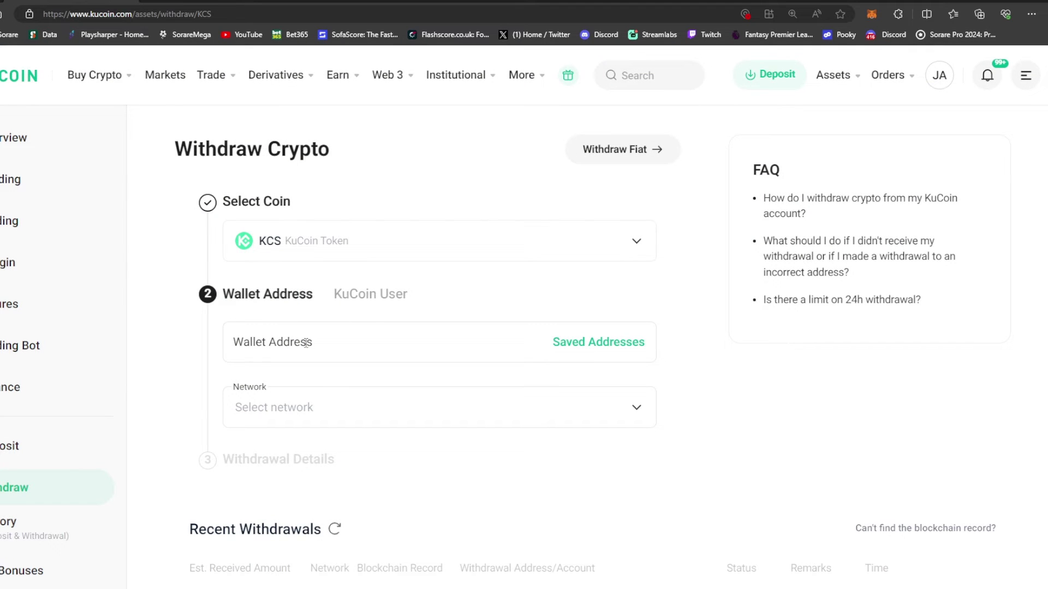
{"action": "left_click", "coordinate": [871, 15]}
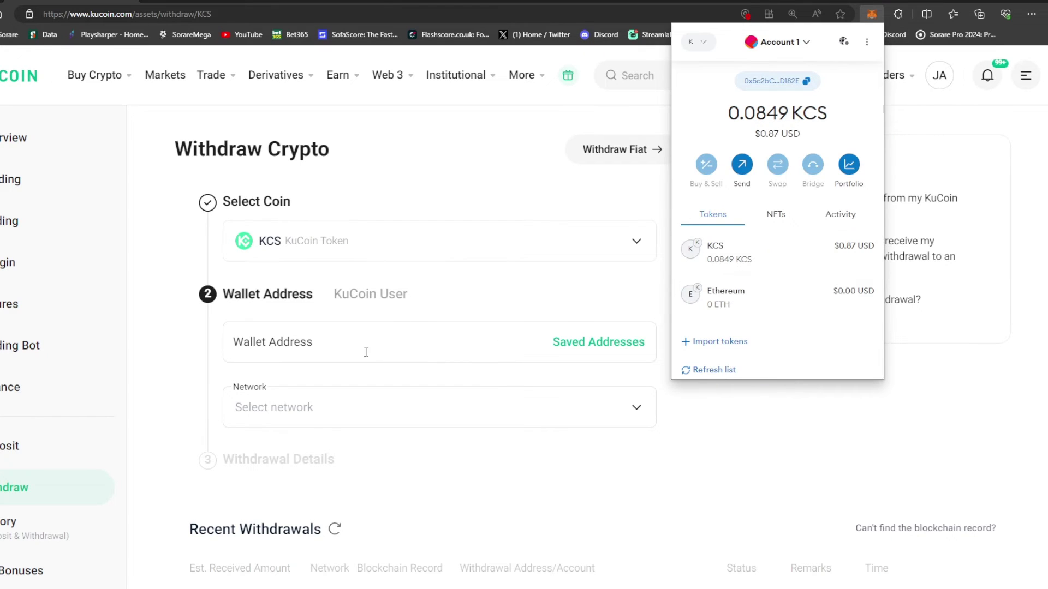
{"action": "left_click", "coordinate": [307, 407]}
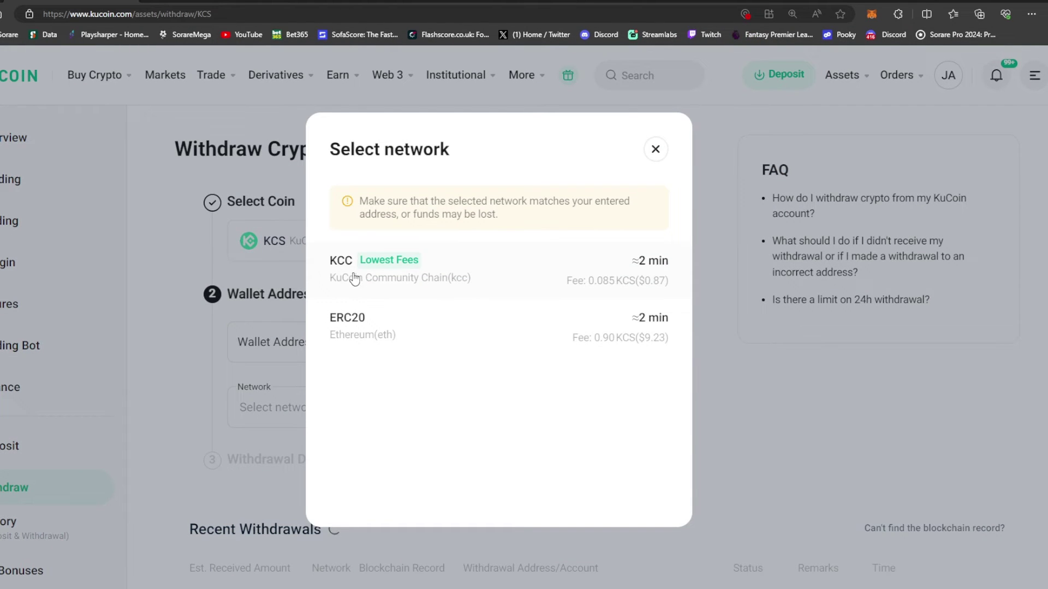
{"action": "left_click", "coordinate": [745, 374]}
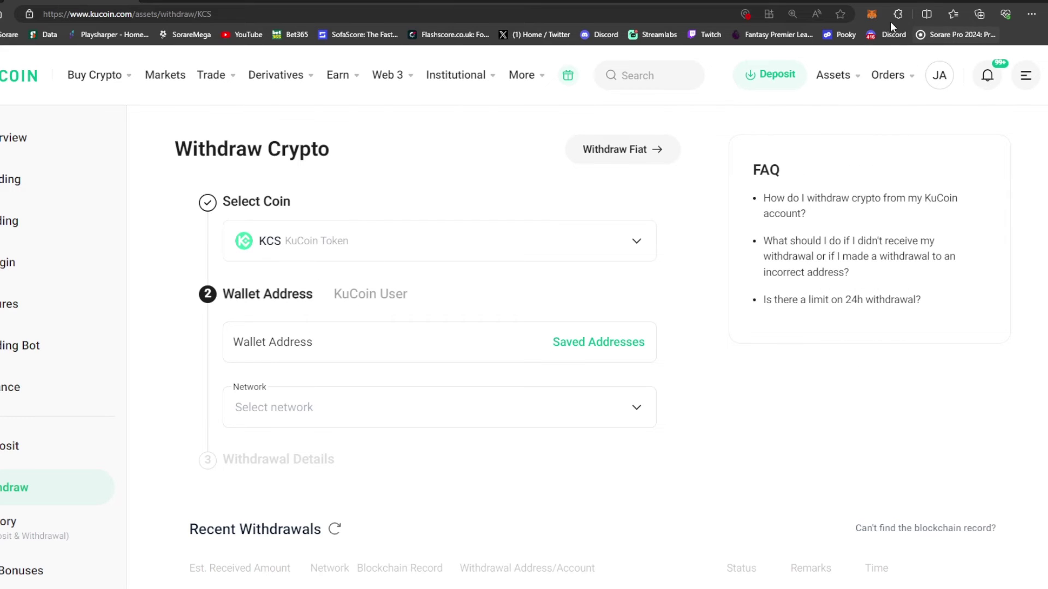
Open MetaMask's Ethereum token and start a Send, awaiting a recipient address.
{"action": "left_click", "coordinate": [872, 13]}
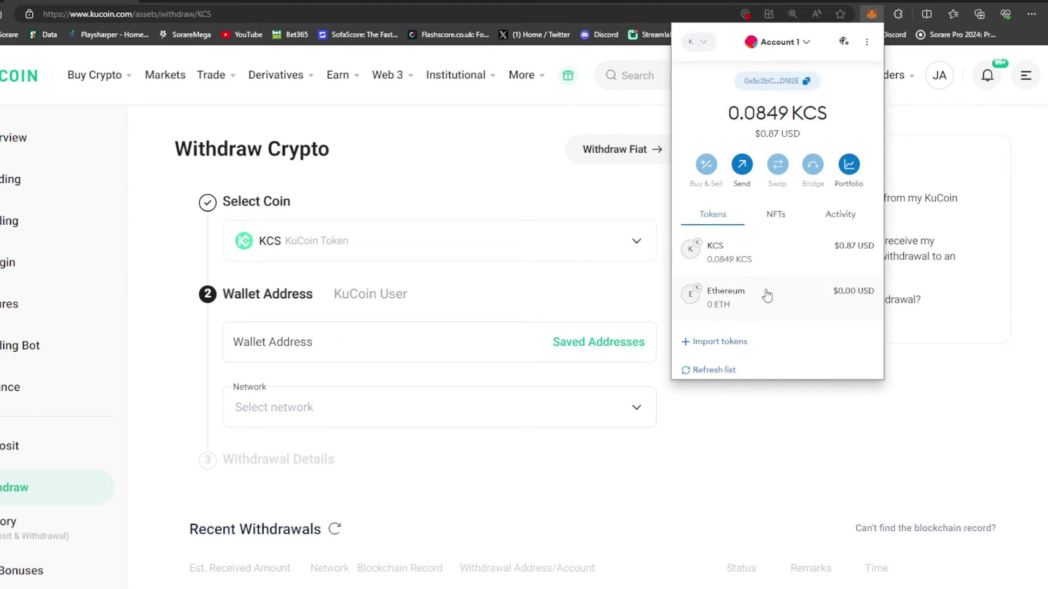
{"action": "left_click", "coordinate": [751, 304]}
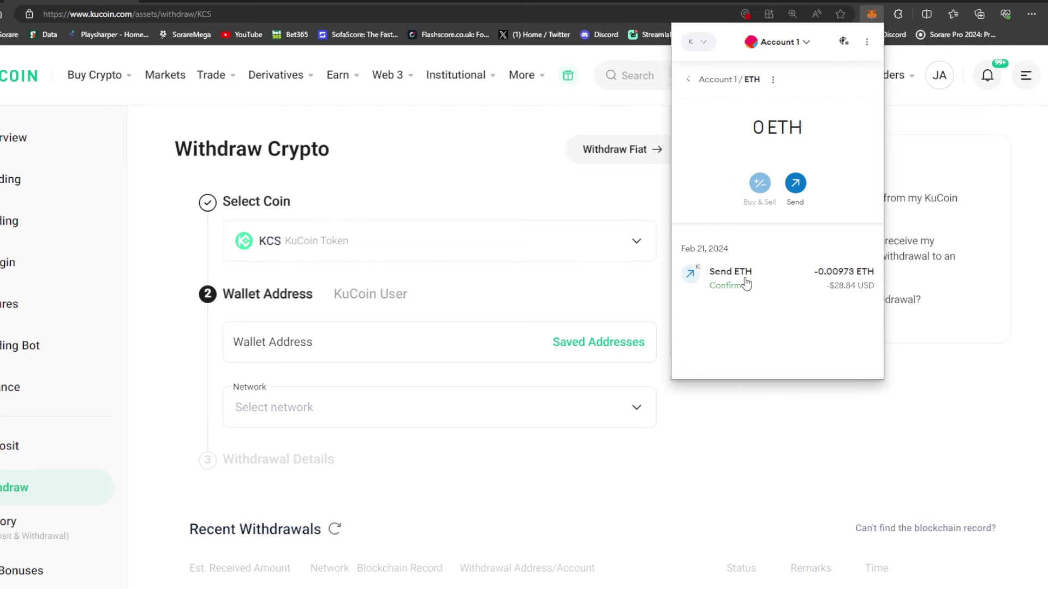
{"action": "left_click", "coordinate": [797, 185]}
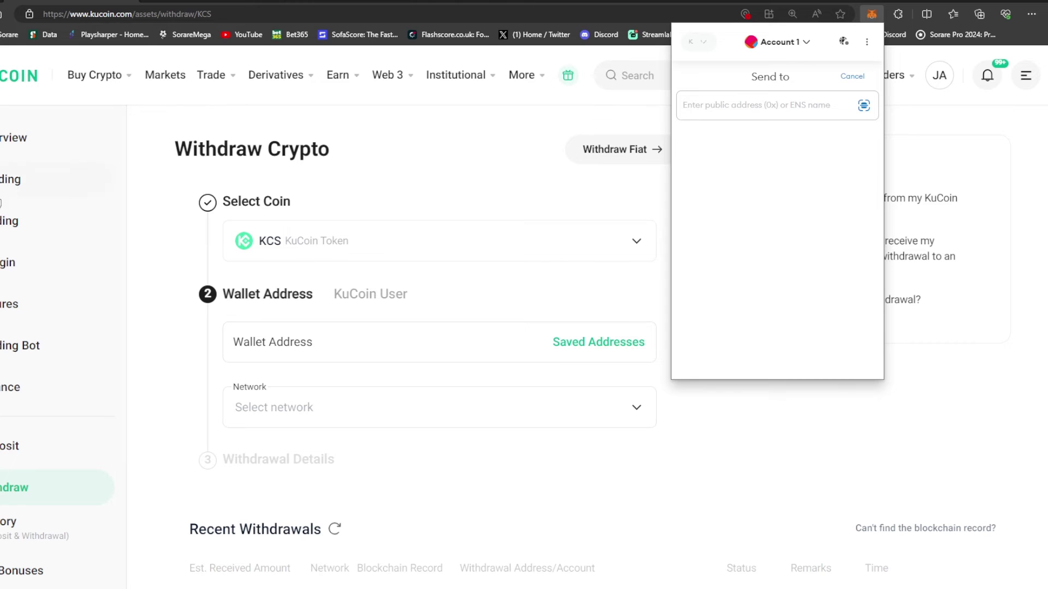
Start a crypto deposit on KuCoin with ETH chosen as the coin.
{"action": "left_click", "coordinate": [11, 446]}
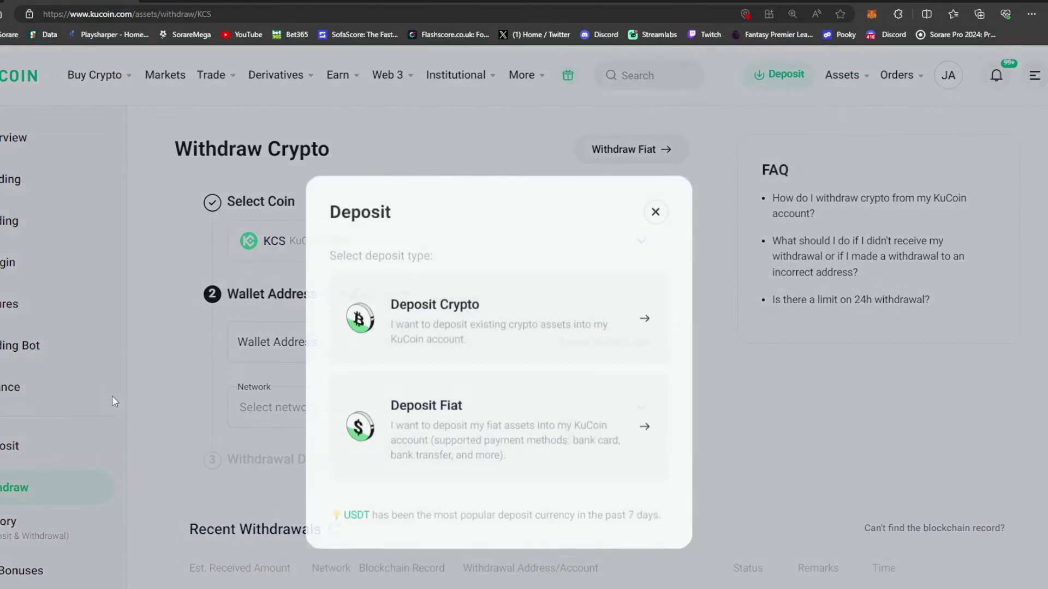
{"action": "left_click", "coordinate": [543, 285]}
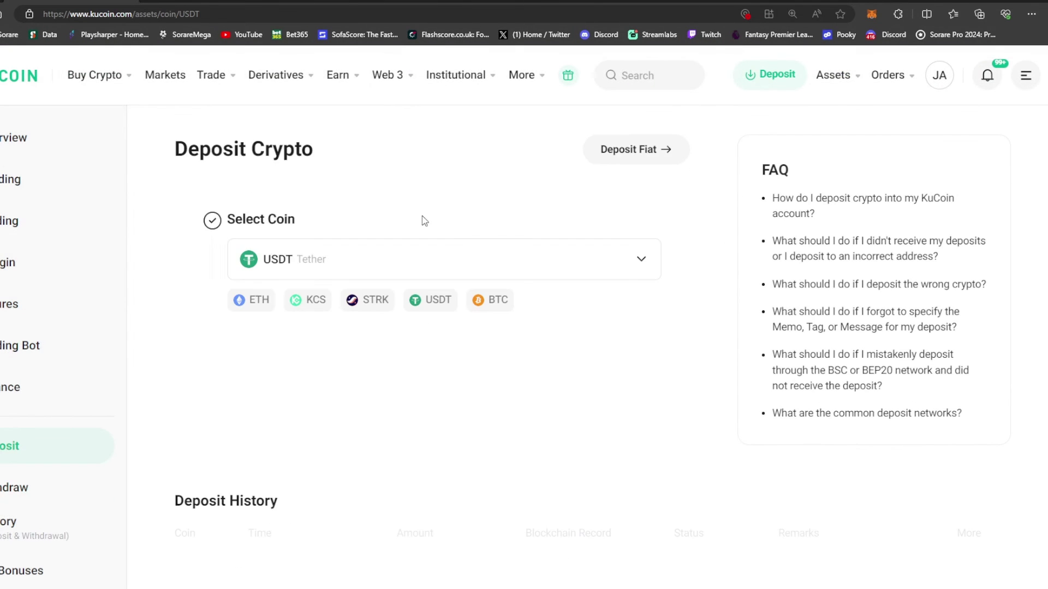
{"action": "left_click", "coordinate": [375, 249]}
{"action": "left_click", "coordinate": [239, 301]}
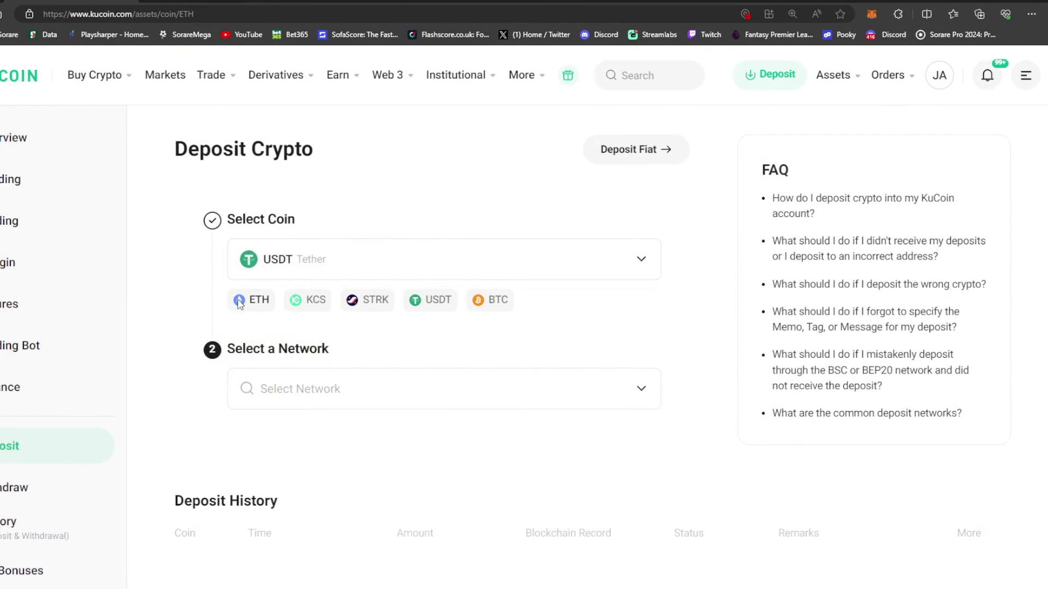
Select the KCC deposit network and copy the displayed ETH deposit address.
{"action": "left_click", "coordinate": [300, 388]}
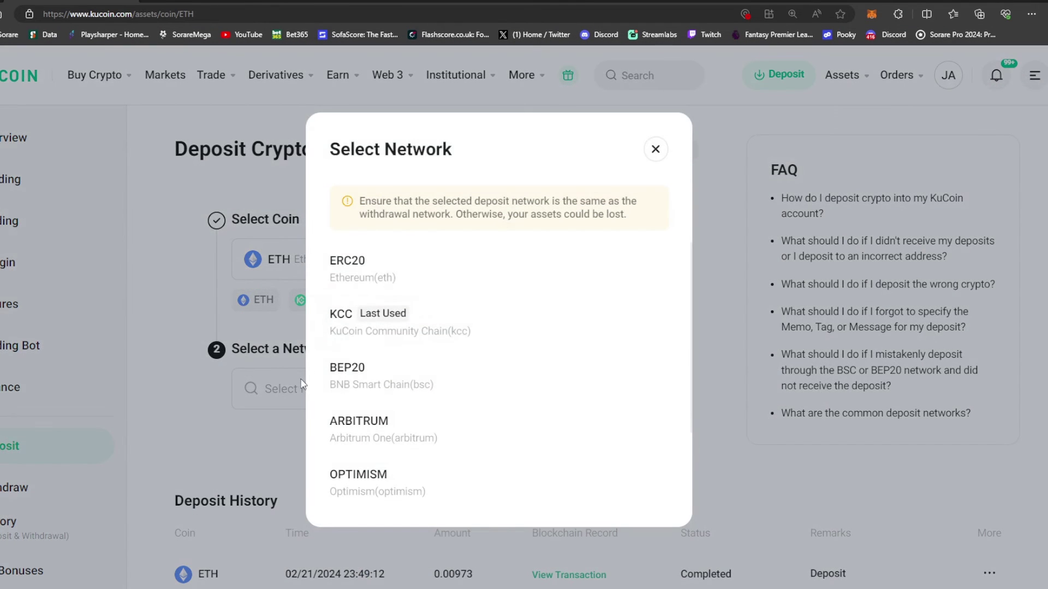
{"action": "left_click", "coordinate": [374, 339]}
{"action": "scroll", "coordinate": [374, 243], "scroll_direction": "down", "scroll_amount": 1}
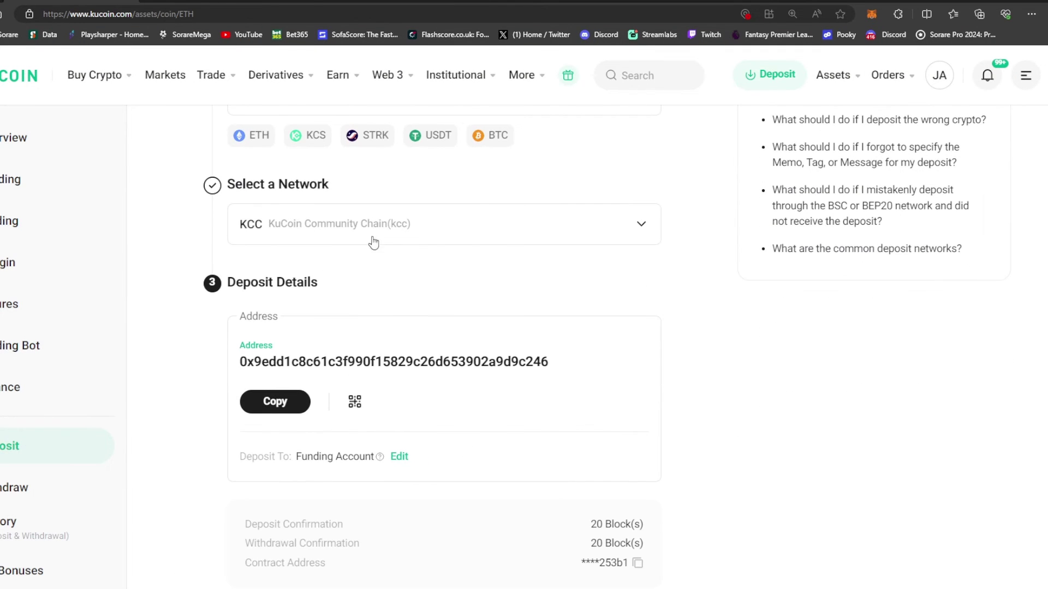
{"action": "left_click", "coordinate": [276, 401]}
{"action": "left_click", "coordinate": [862, 19]}
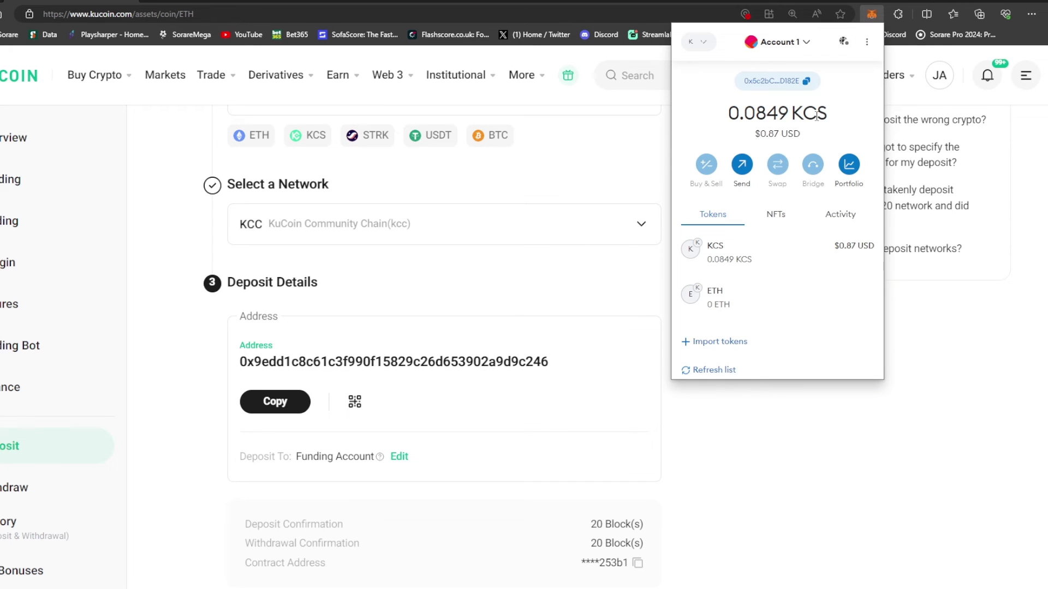
Review the ETH token's balance and history in MetaMask, then return to KuCoin's Withdraw Crypto page for ETH.
{"action": "left_click", "coordinate": [726, 295]}
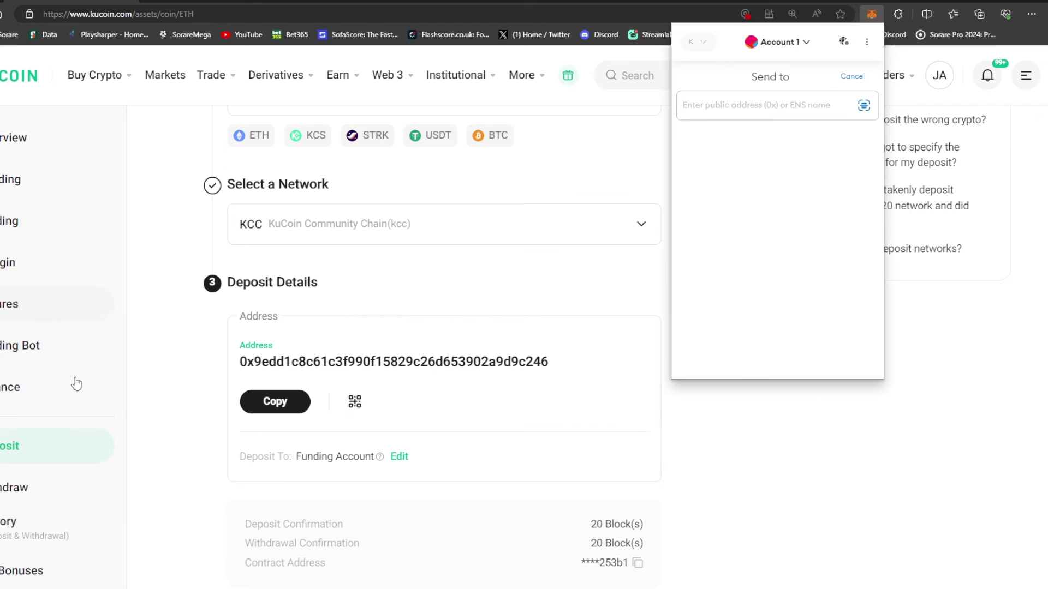
{"action": "left_click", "coordinate": [33, 494]}
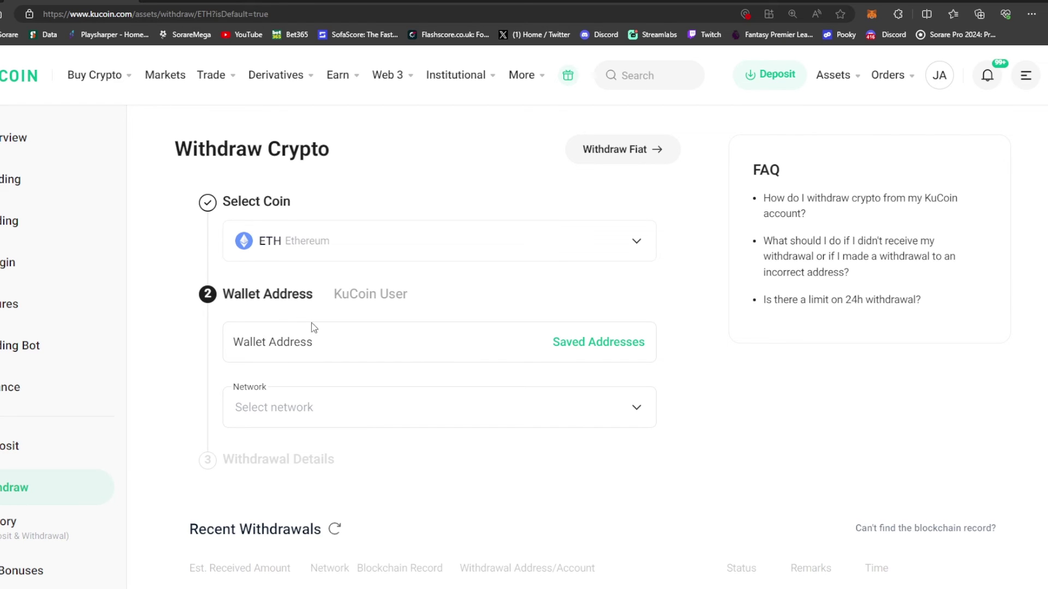
Select ERC20 (Ethereum) as the ETH withdrawal network and dismiss the decimal-places notice.
{"action": "left_click", "coordinate": [621, 408]}
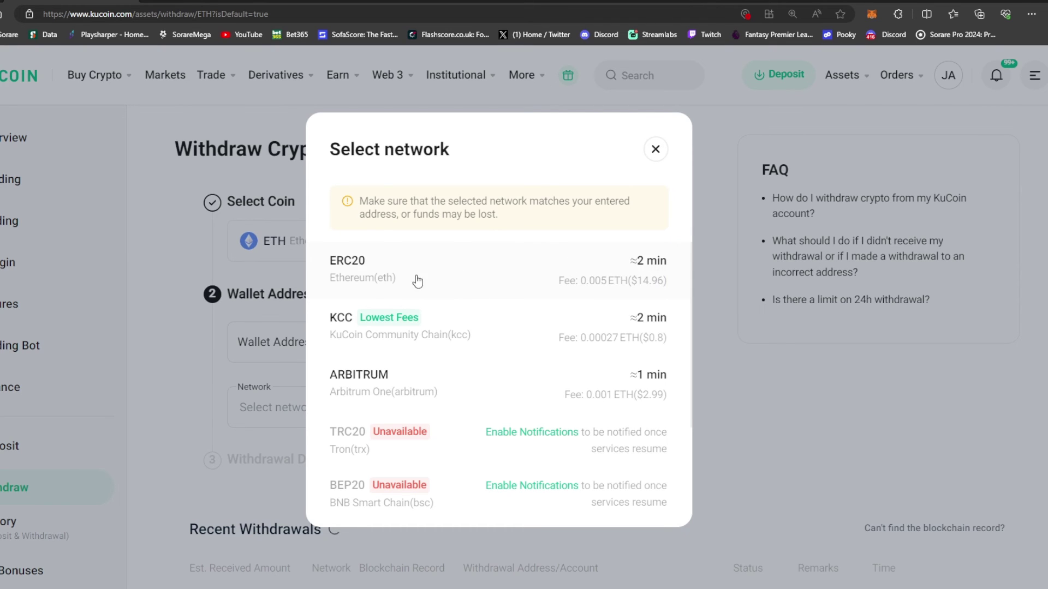
{"action": "left_click", "coordinate": [437, 279]}
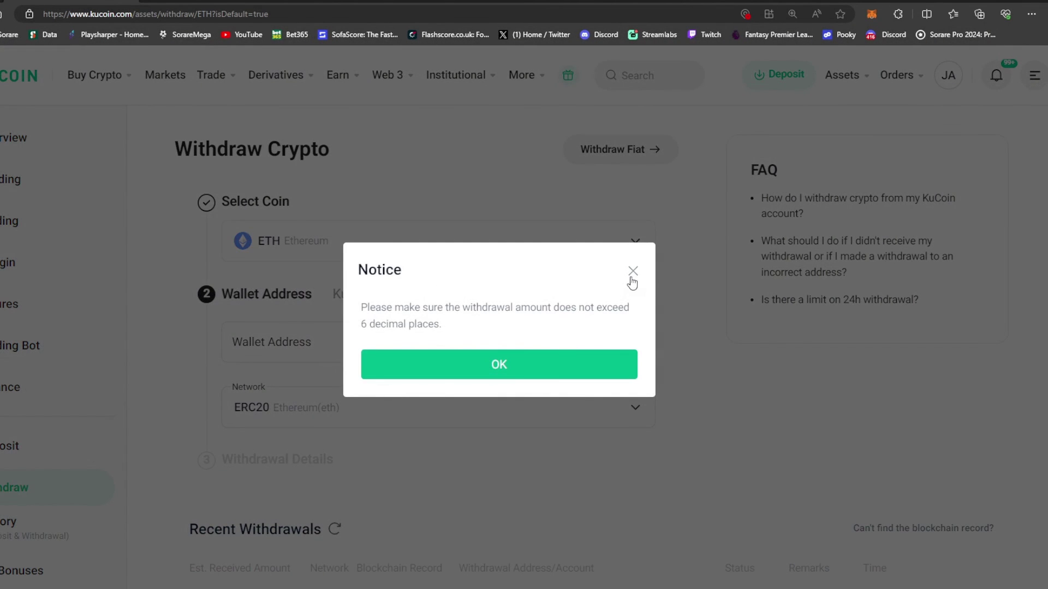
{"action": "left_click", "coordinate": [631, 277]}
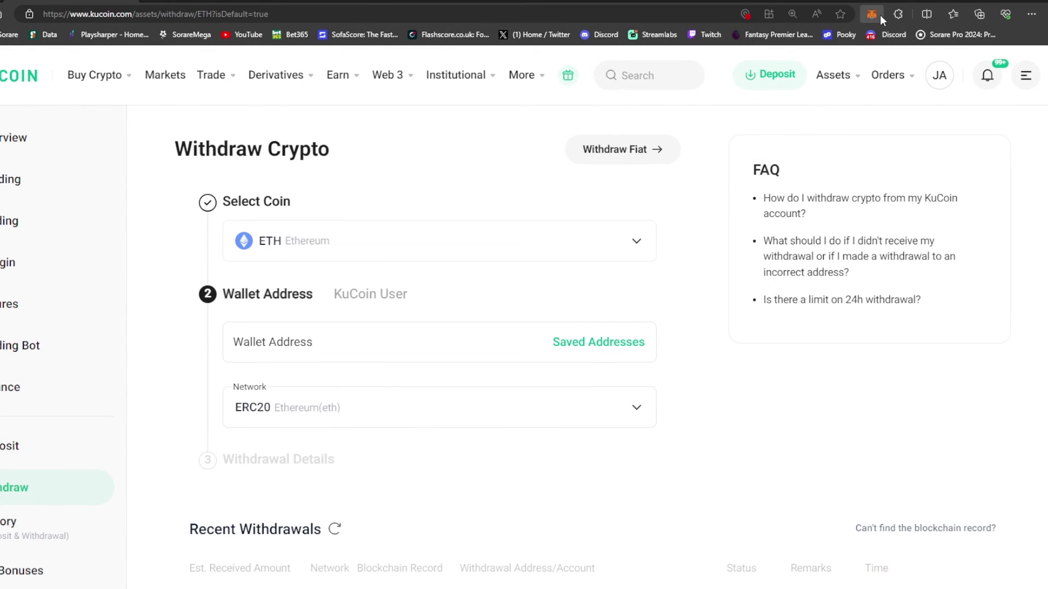
{"action": "left_click", "coordinate": [880, 15]}
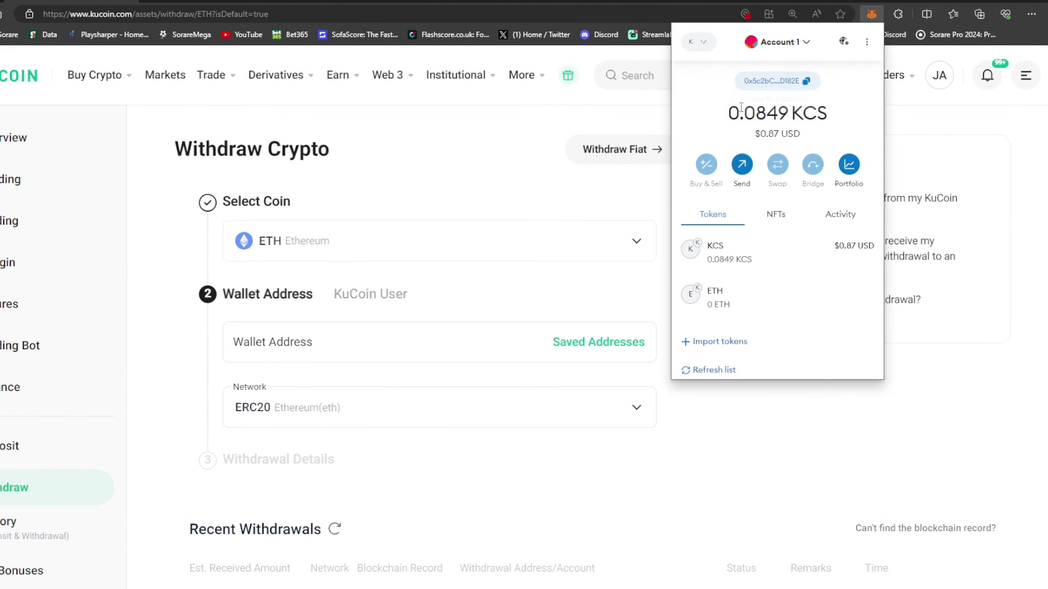
Switch MetaMask to Ethereum Mainnet so it shows 0.0834 ETH, then close the wallet.
{"action": "left_click", "coordinate": [698, 42]}
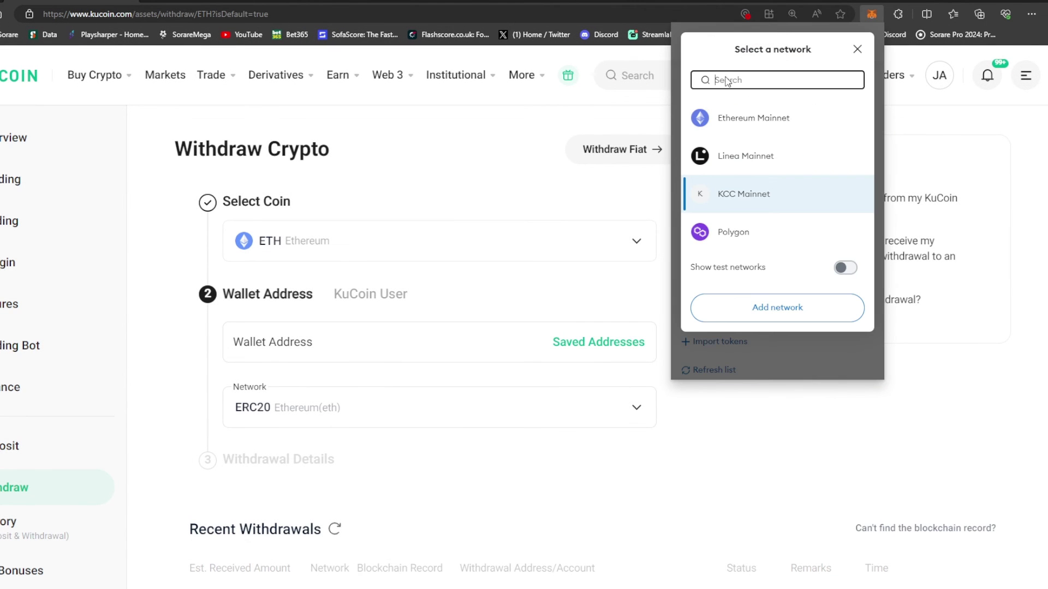
{"action": "left_click", "coordinate": [742, 124]}
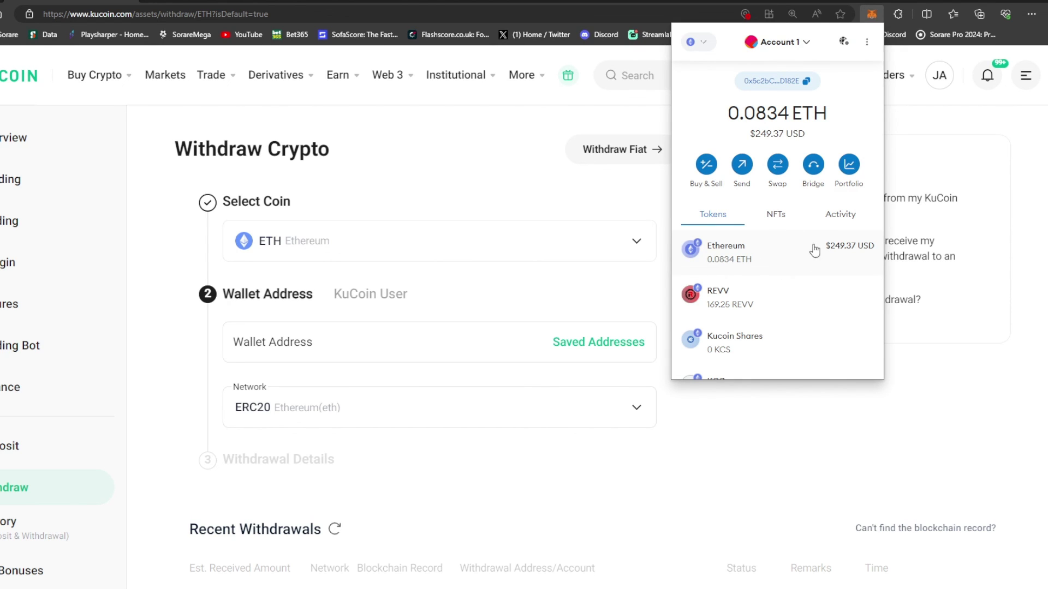
{"action": "left_click", "coordinate": [700, 43]}
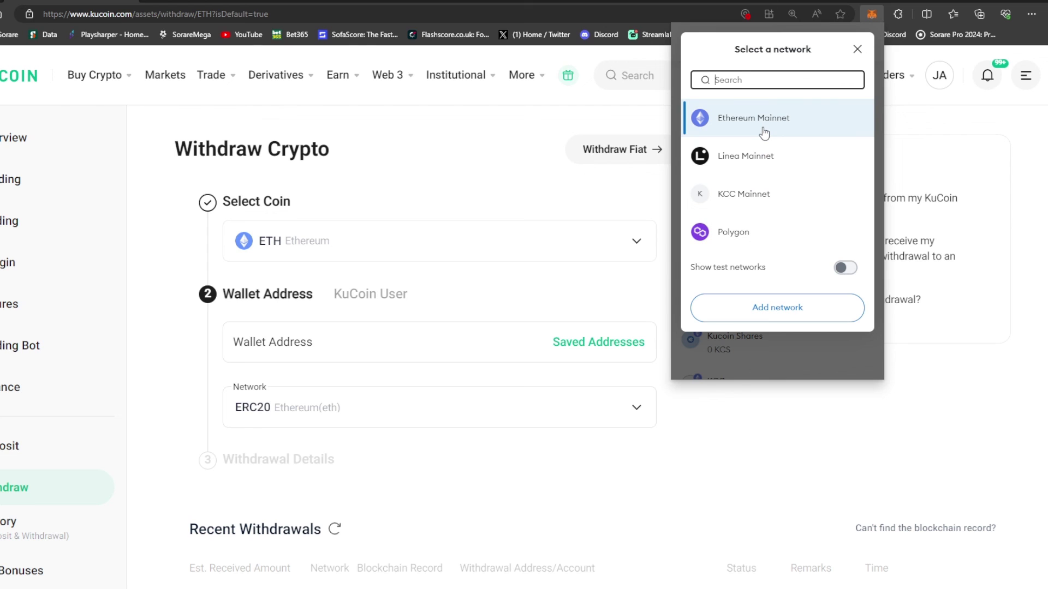
{"action": "left_click", "coordinate": [856, 50]}
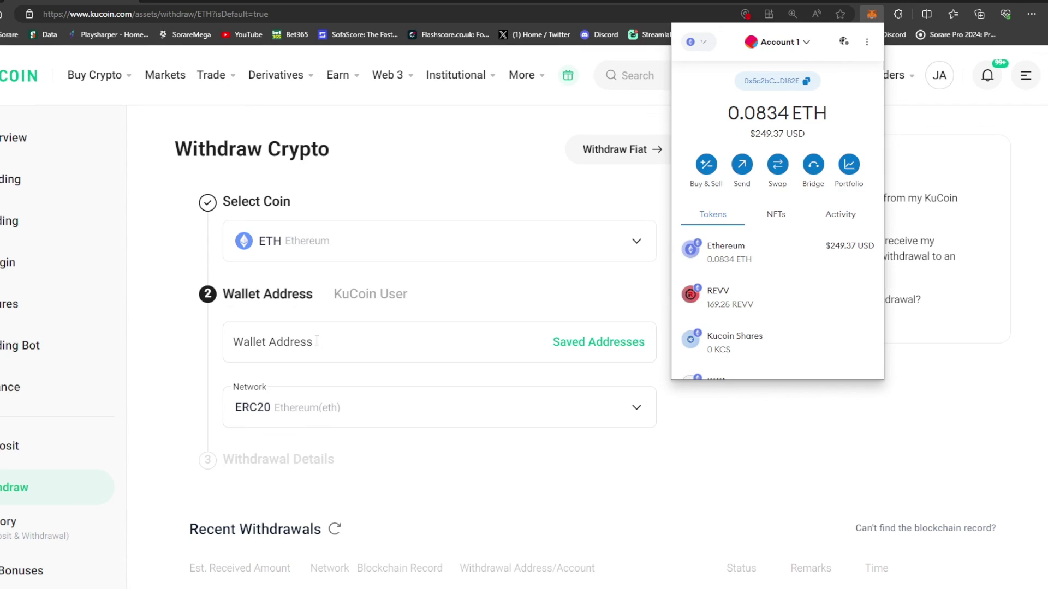
{"action": "left_click", "coordinate": [204, 342]}
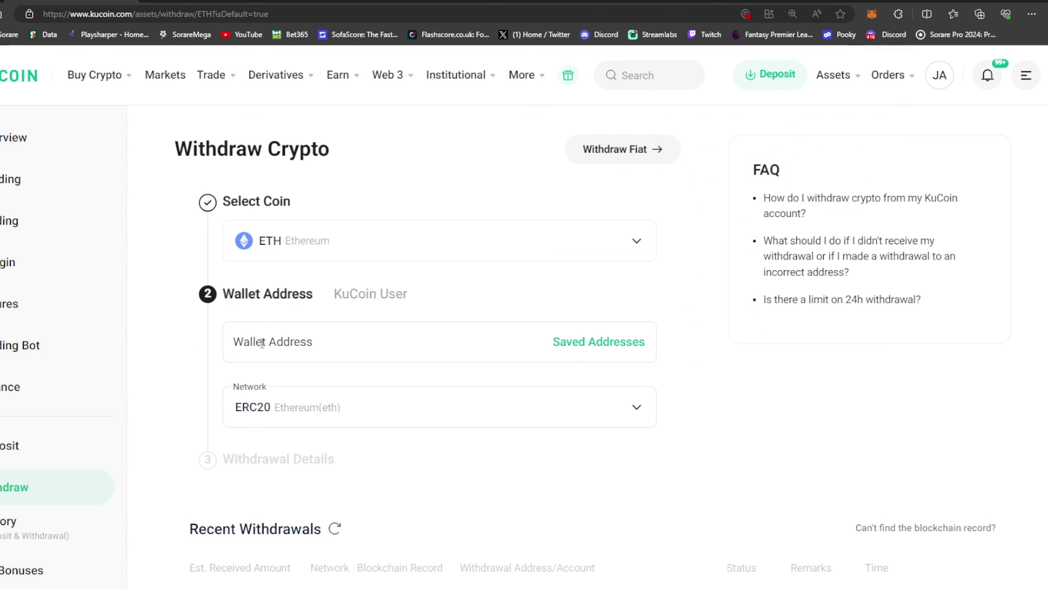
{"action": "left_click", "coordinate": [280, 403]}
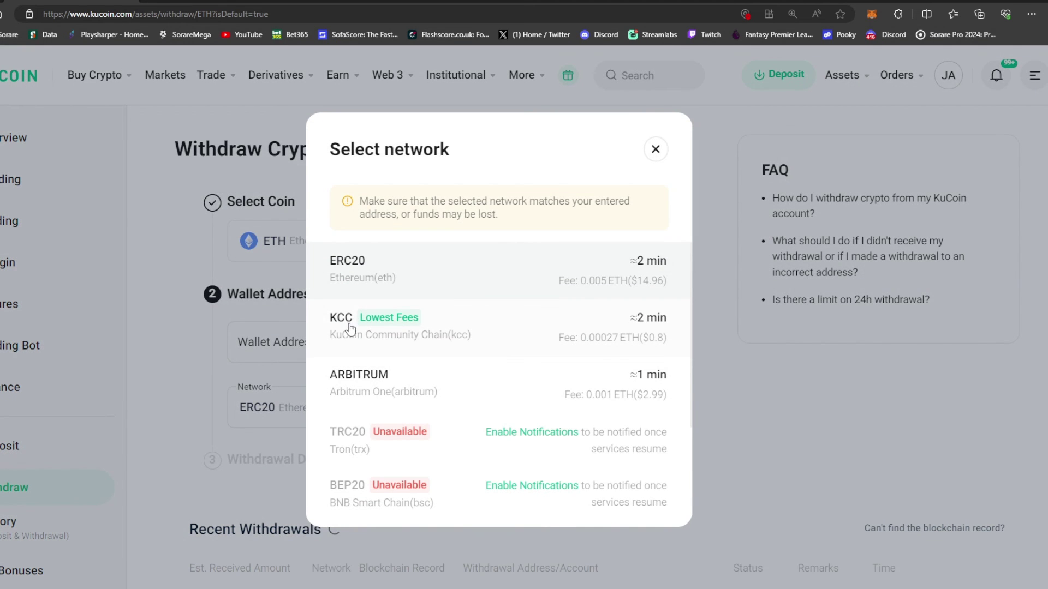
{"action": "left_click", "coordinate": [182, 349]}
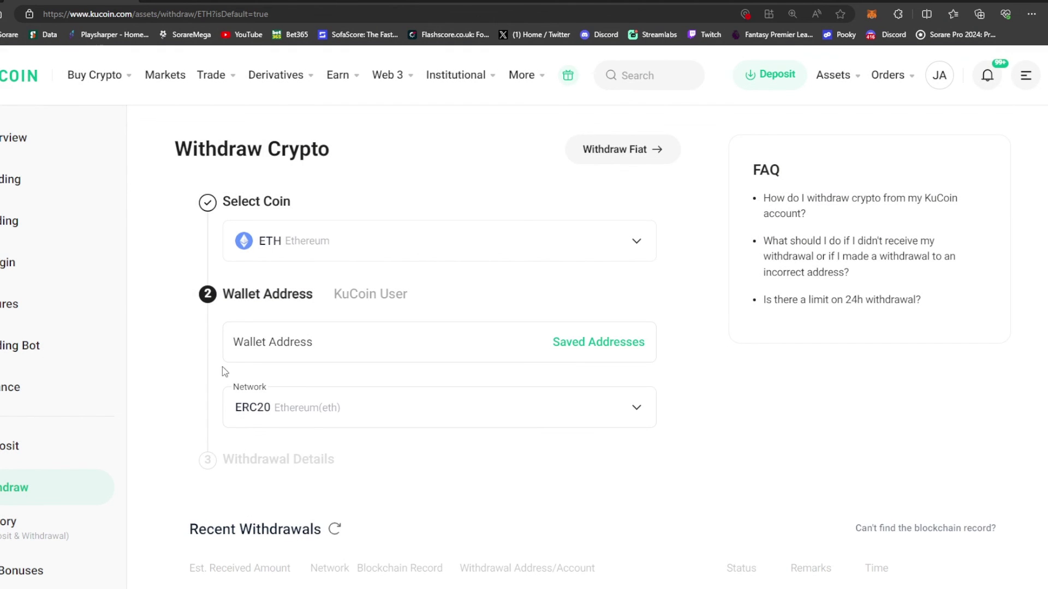